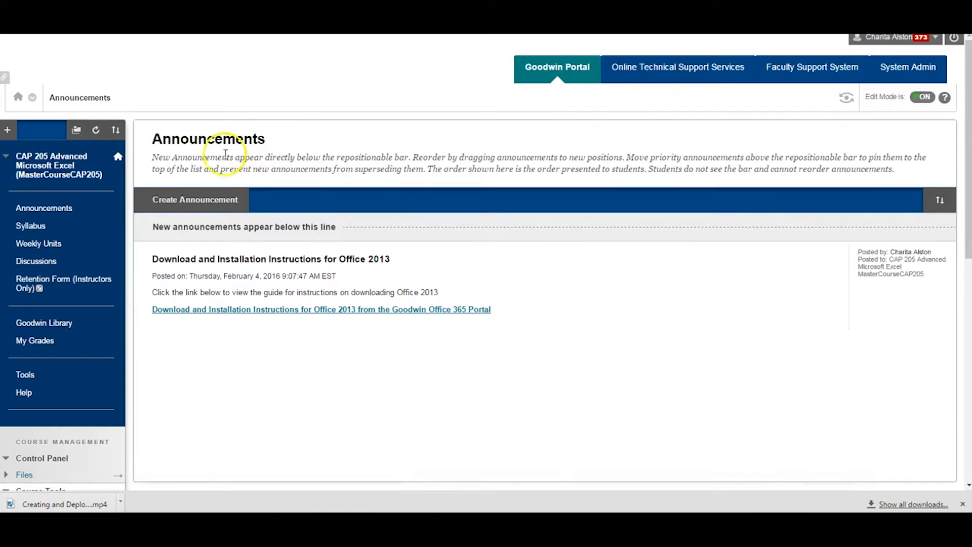
Open the course's Weekly Units and look over the list of week folders.
click(61, 242)
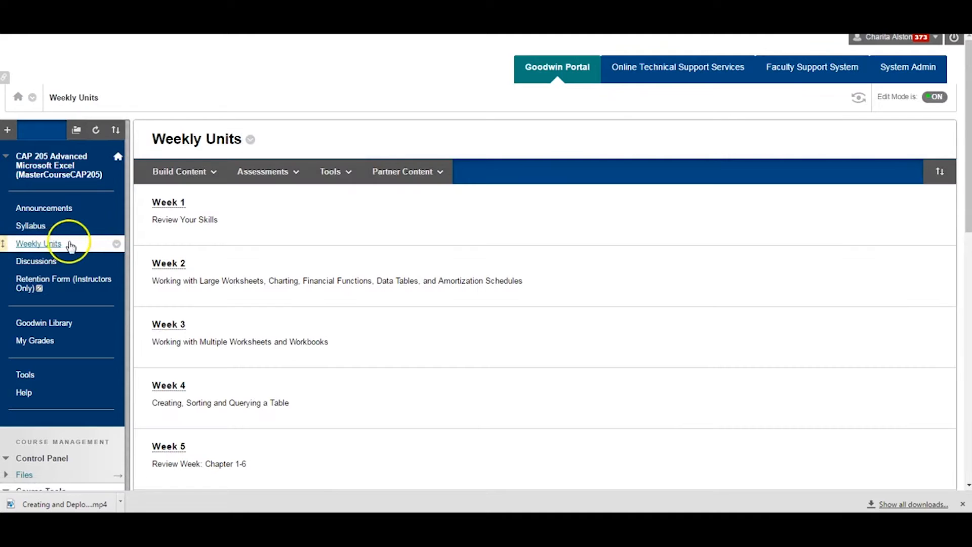
scroll(150, 217, down, 3)
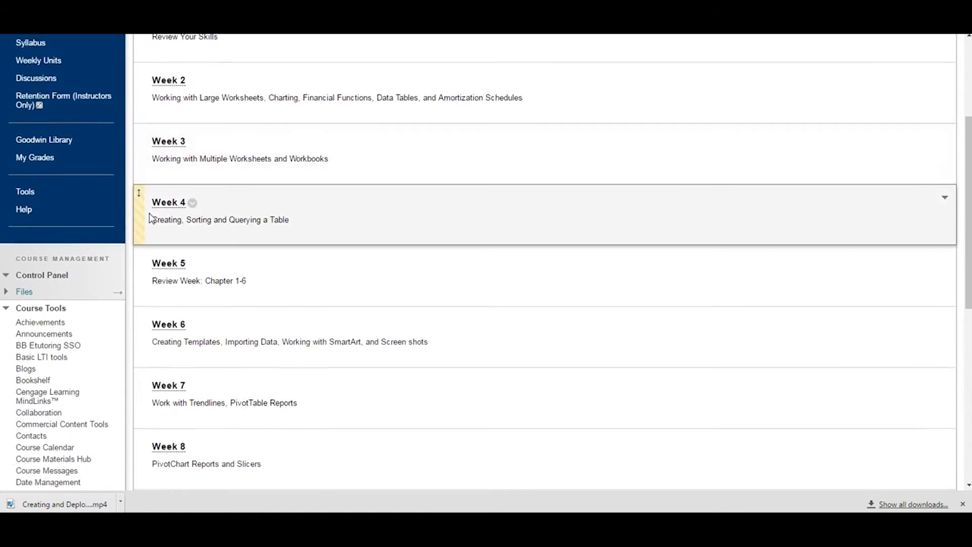
scroll(150, 218, down, 1)
scroll(151, 217, up, 1)
scroll(151, 218, up, 2)
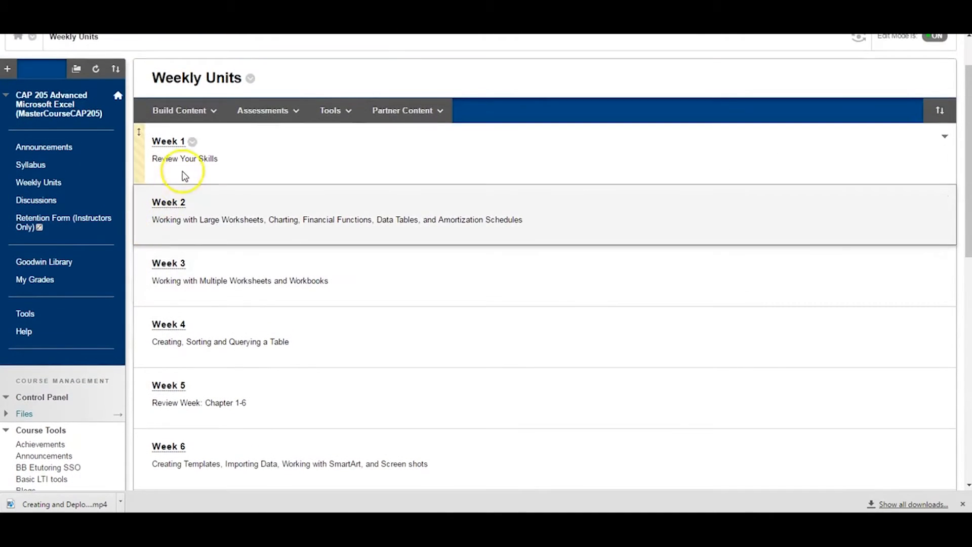
Examine the Week 1 folder's item options and the reorder handles of the week folders.
click(193, 143)
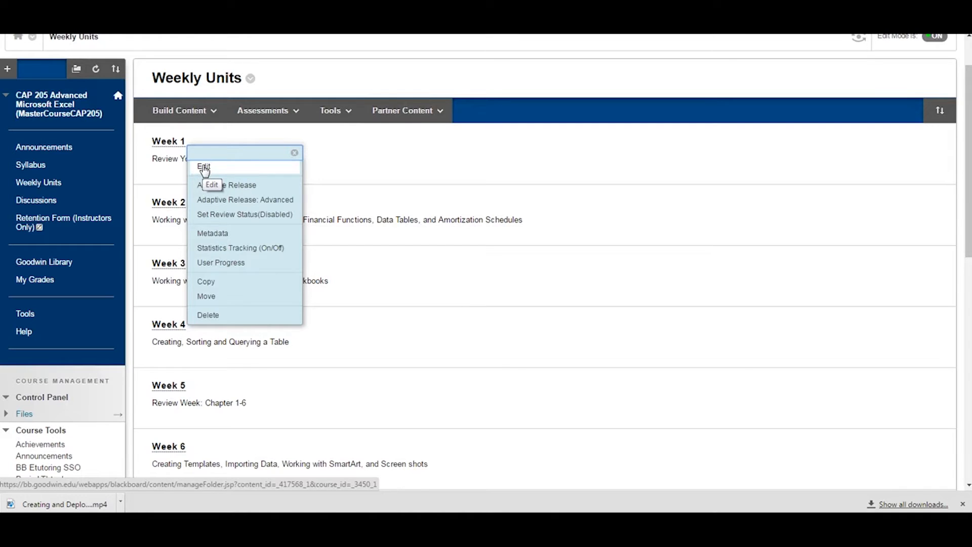
click(293, 153)
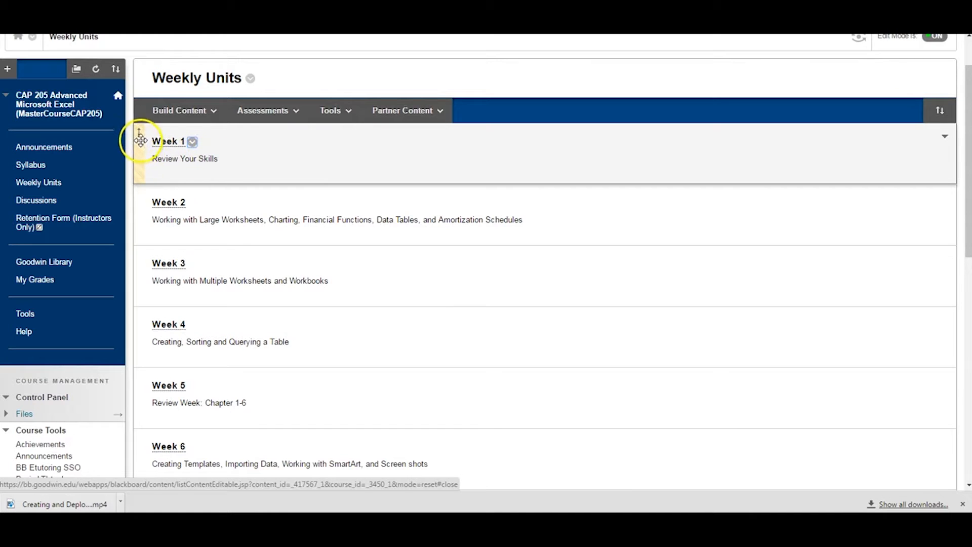
mouse_move(138, 137)
mouse_down()
mouse_move(146, 294)
mouse_move(143, 144)
mouse_up()
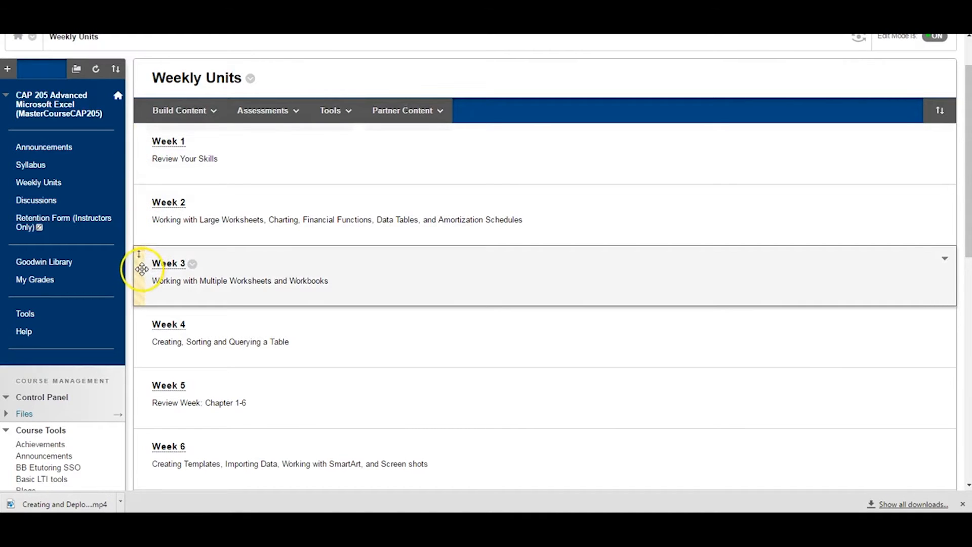
drag(141, 253, 156, 282)
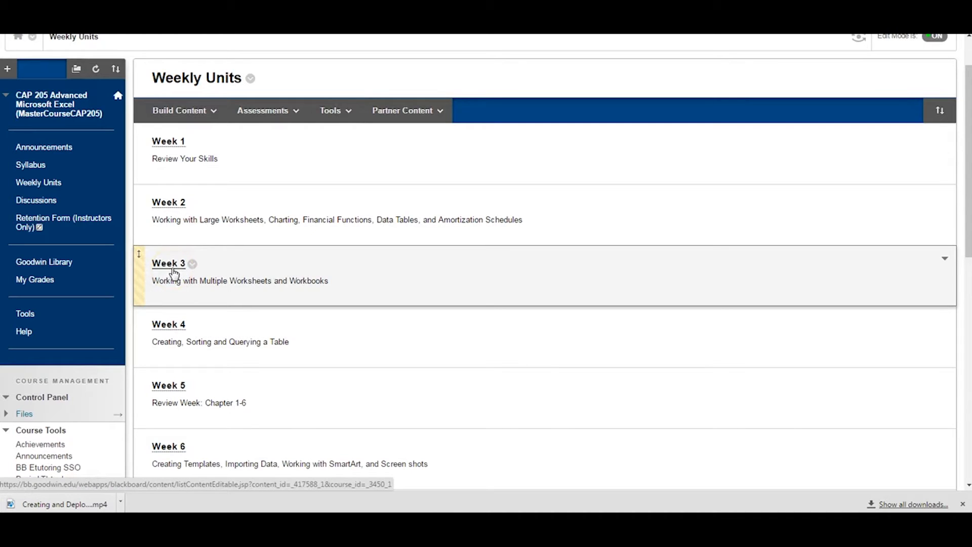
scroll(174, 273, down, 3)
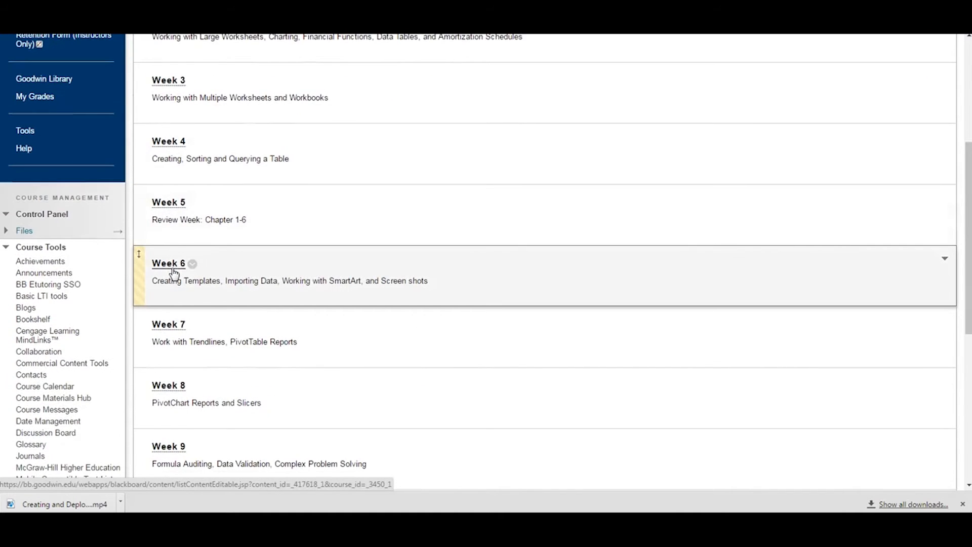
scroll(173, 273, up, 3)
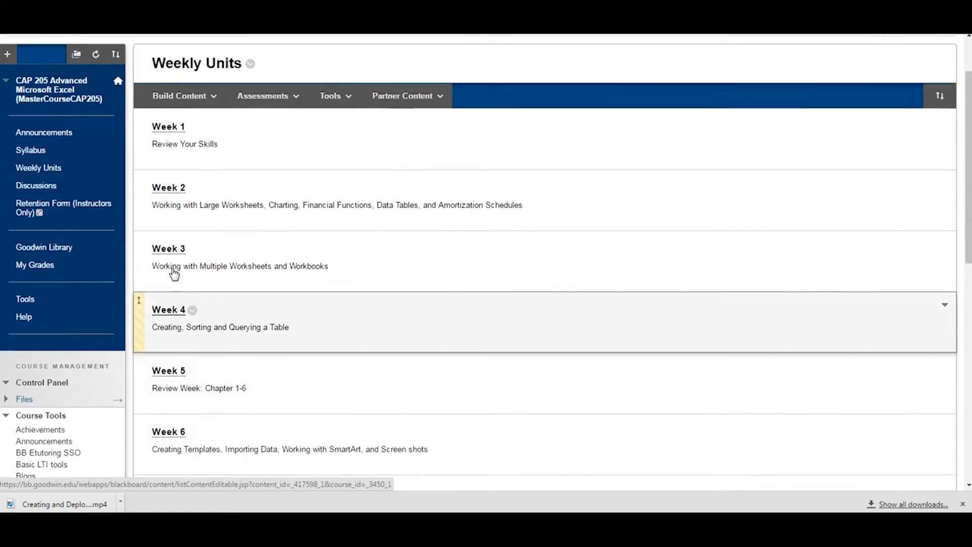
drag(141, 276, 163, 265)
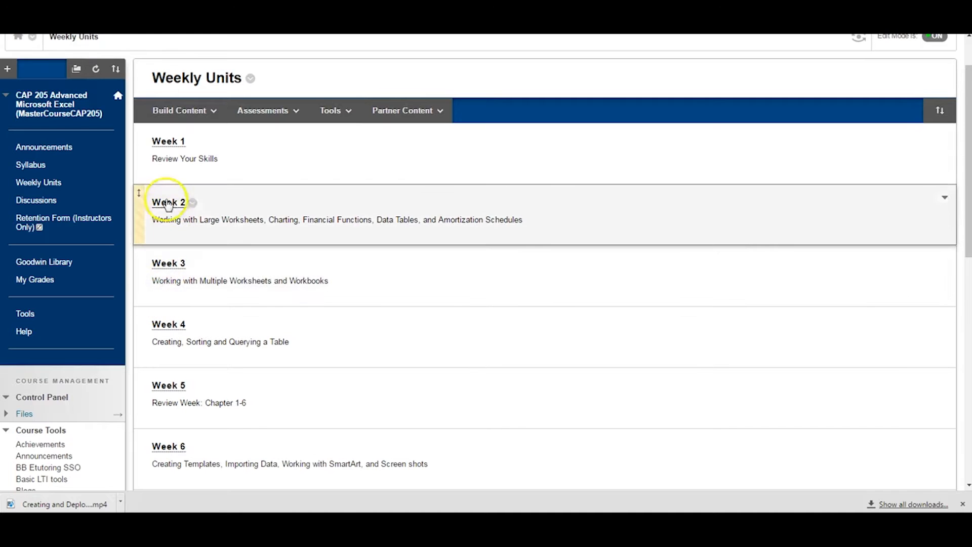
Open the Week 1 folder and review which content, assessments, tools and partner content can be added to it.
click(162, 148)
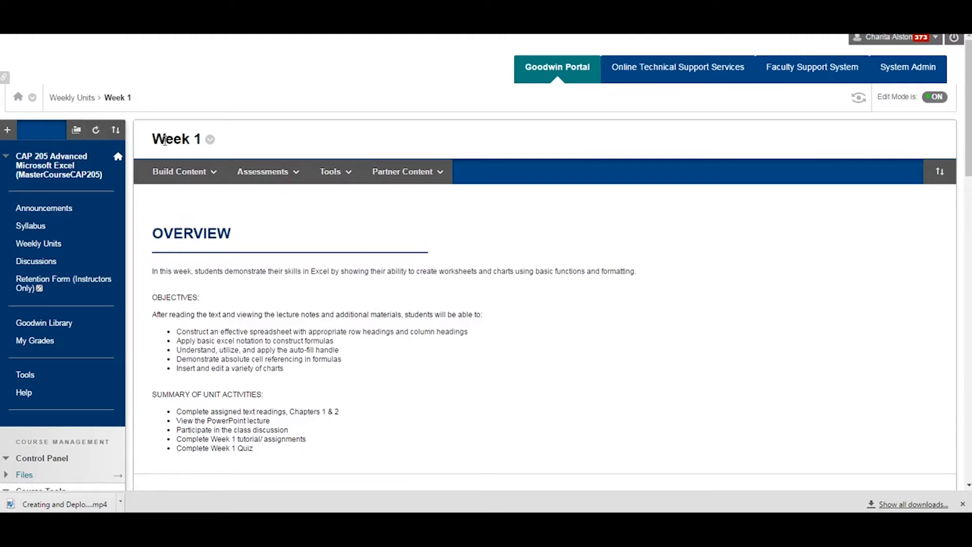
click(246, 172)
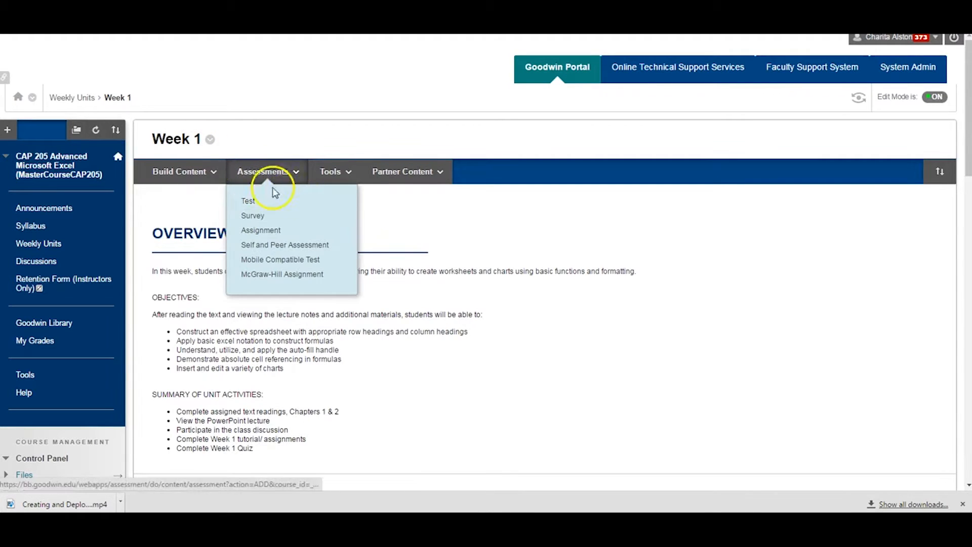
click(198, 175)
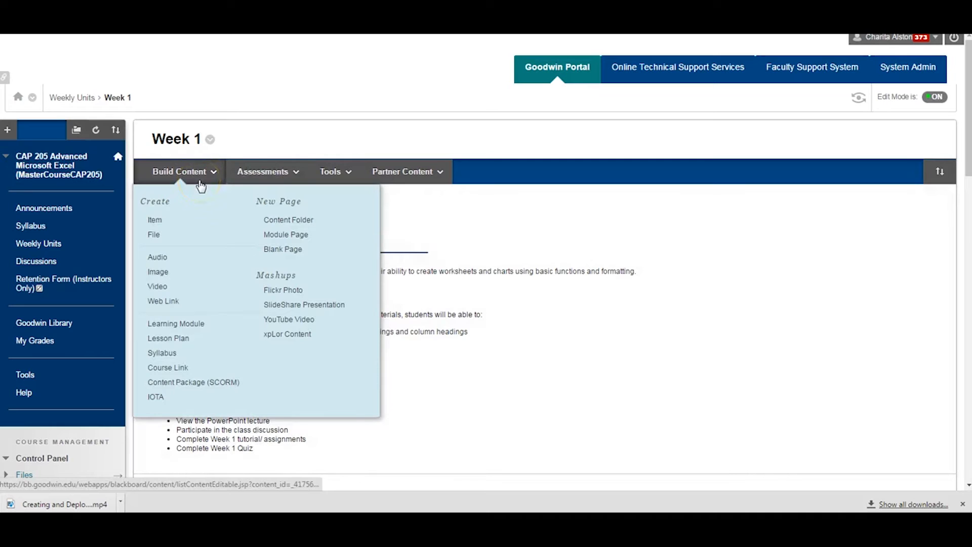
click(248, 177)
click(329, 174)
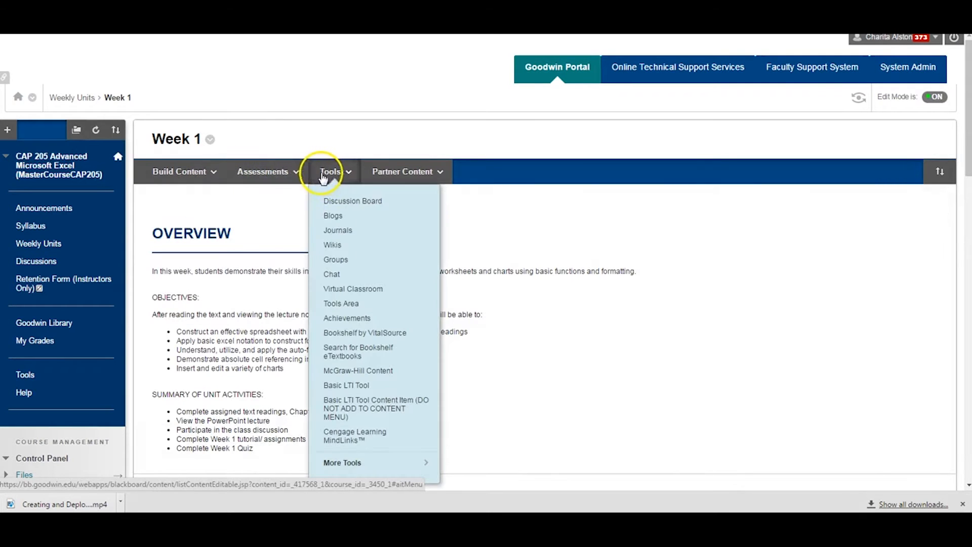
click(393, 175)
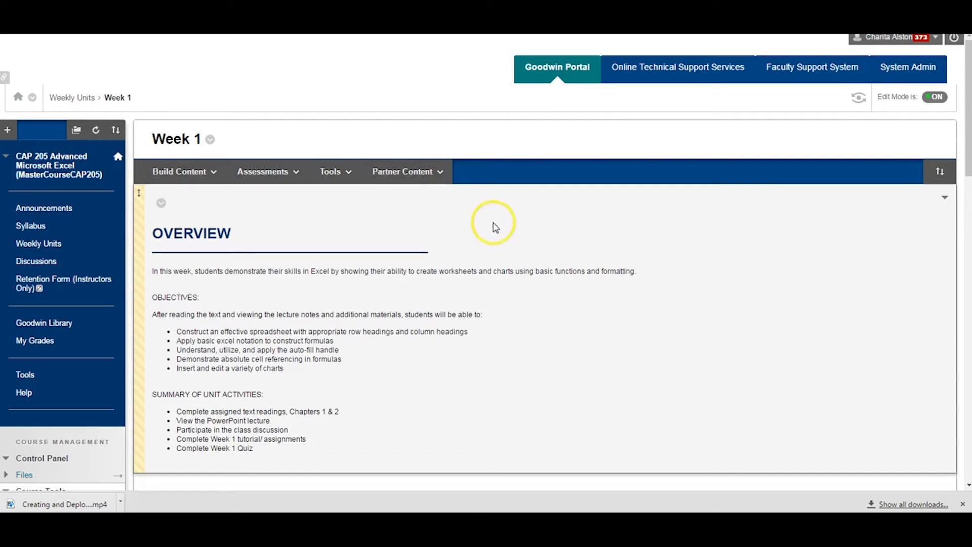
click(283, 175)
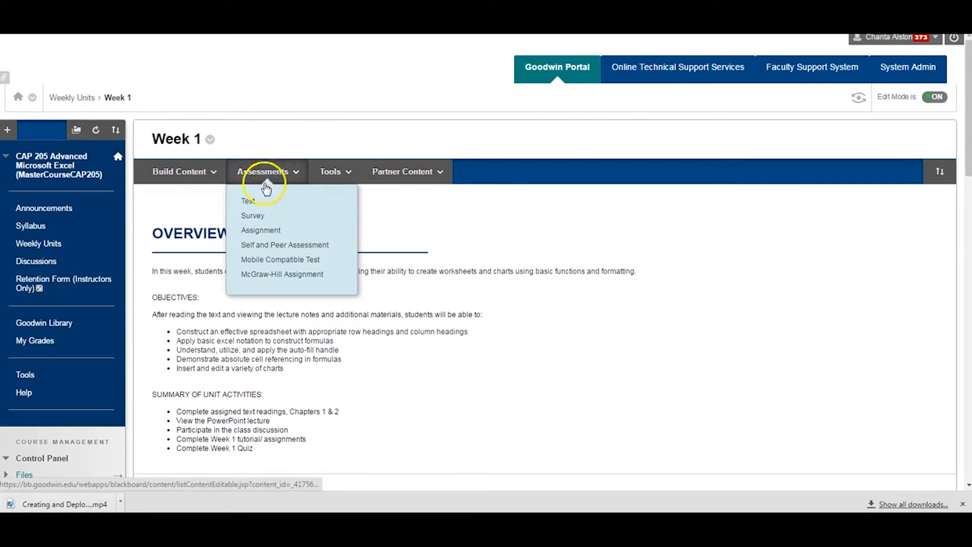
click(248, 202)
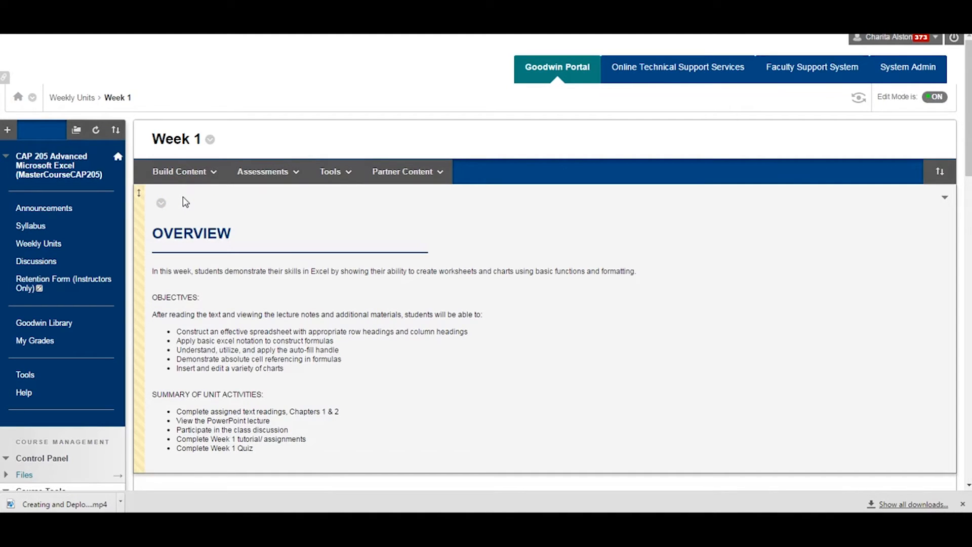
click(257, 173)
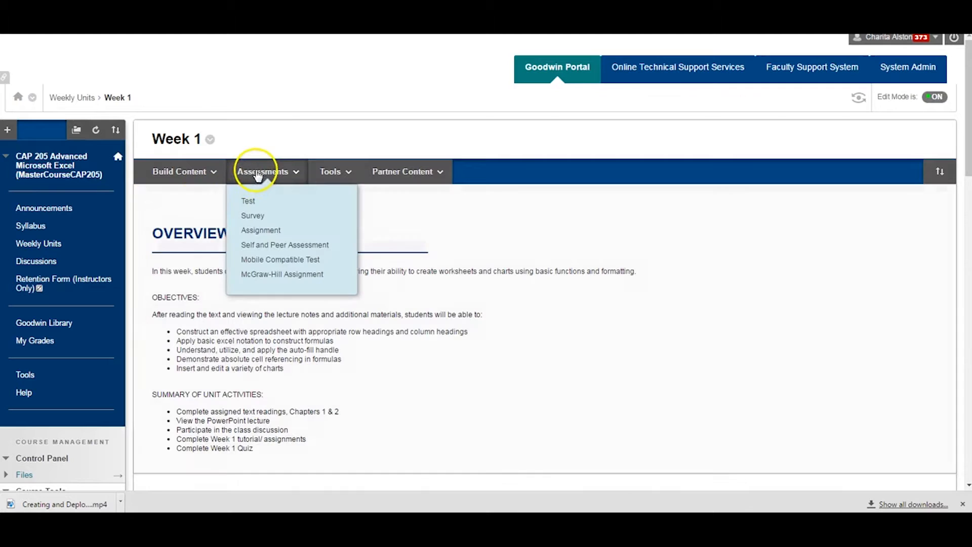
click(264, 231)
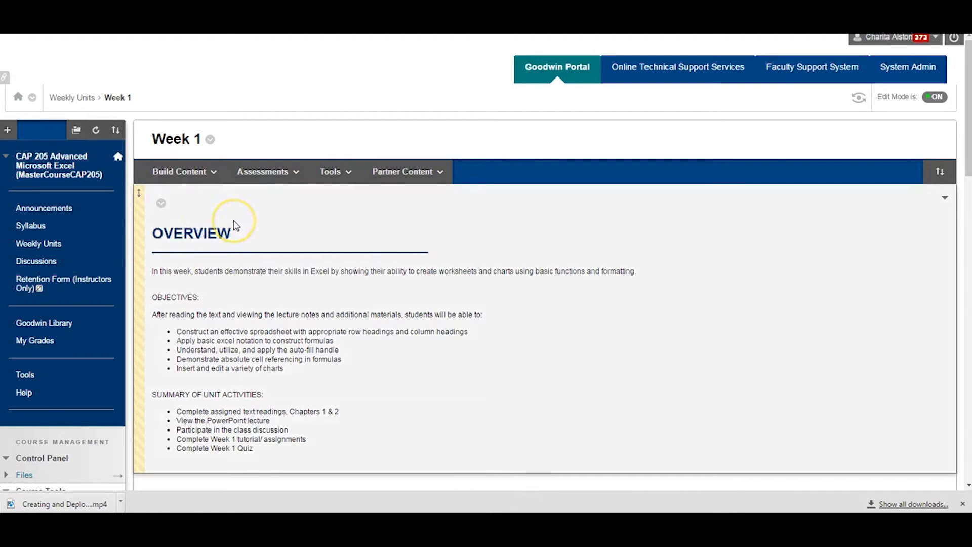
Look through the Week 1 page from the Overview through Multimedia and Activities and Assessments to the Onsite Activities section.
scroll(232, 220, down, 1)
scroll(233, 221, down, 1)
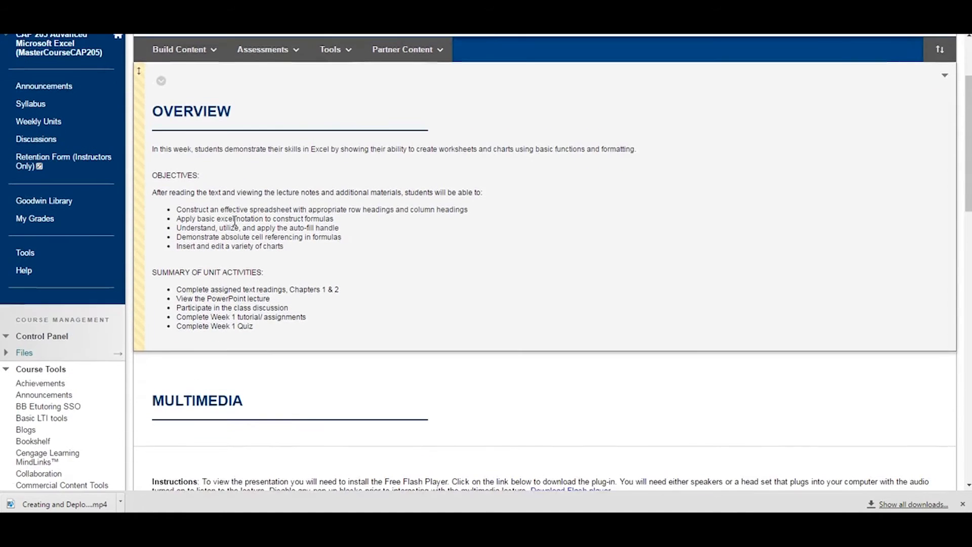
scroll(234, 221, down, 1)
scroll(234, 220, down, 1)
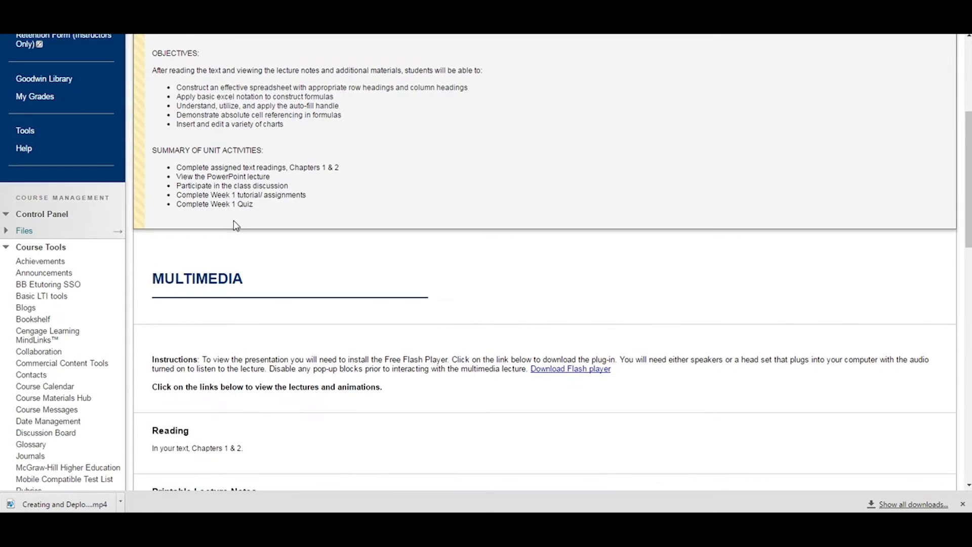
scroll(234, 221, down, 1)
scroll(234, 221, down, 1)
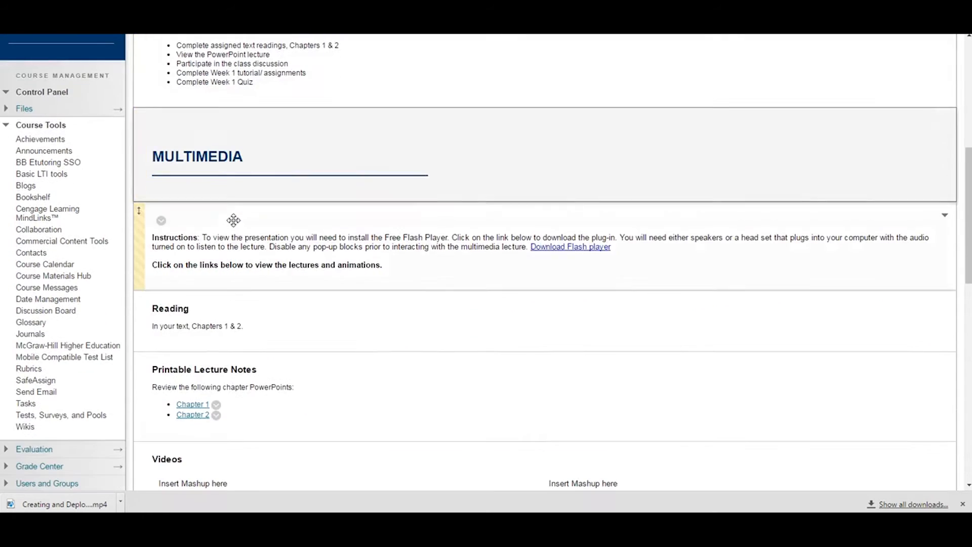
scroll(234, 221, down, 1)
scroll(233, 220, down, 1)
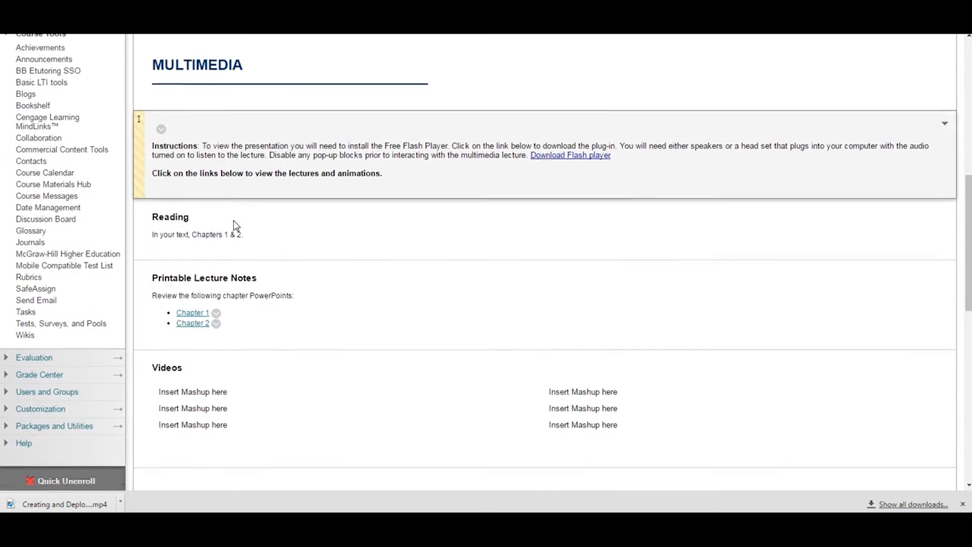
scroll(234, 221, down, 1)
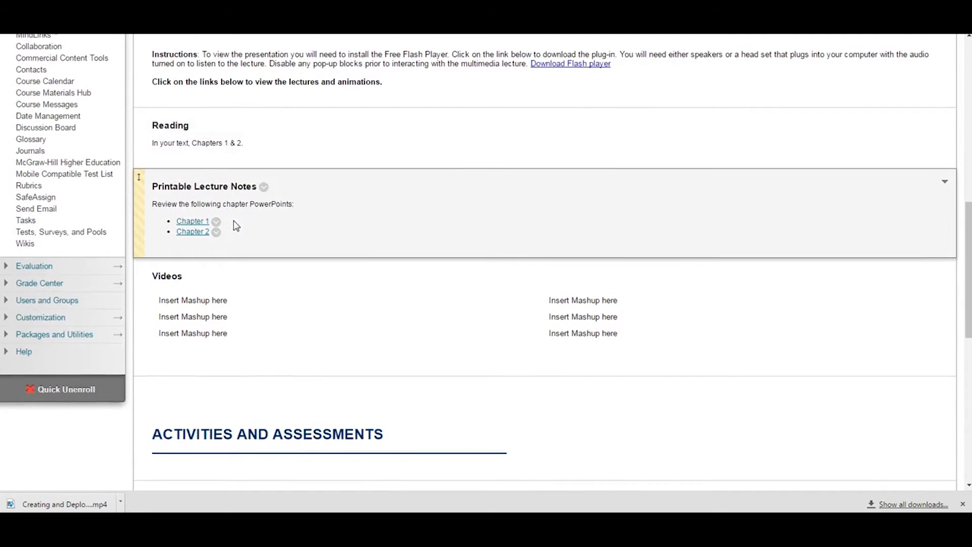
scroll(233, 221, down, 1)
scroll(234, 221, down, 1)
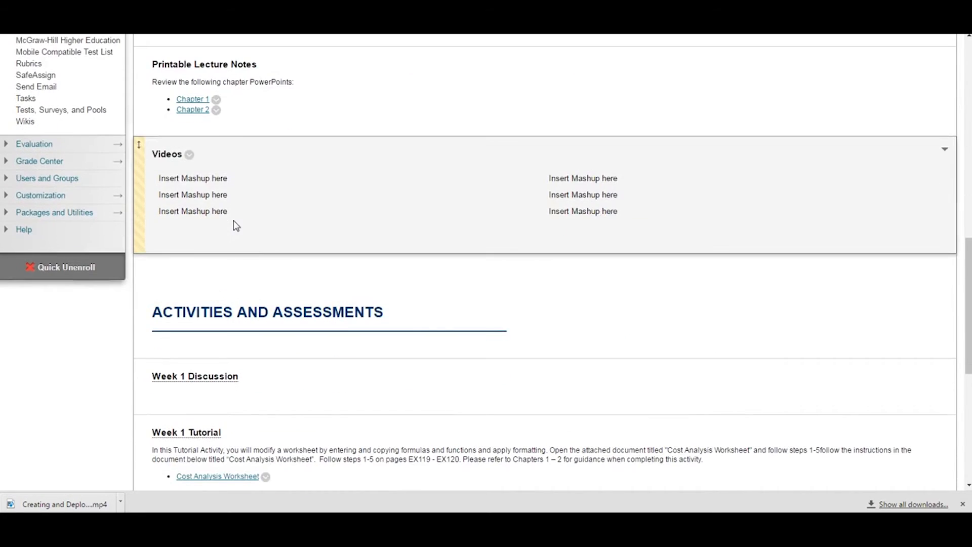
scroll(233, 221, down, 1)
scroll(234, 221, down, 1)
scroll(234, 220, down, 1)
scroll(243, 227, down, 2)
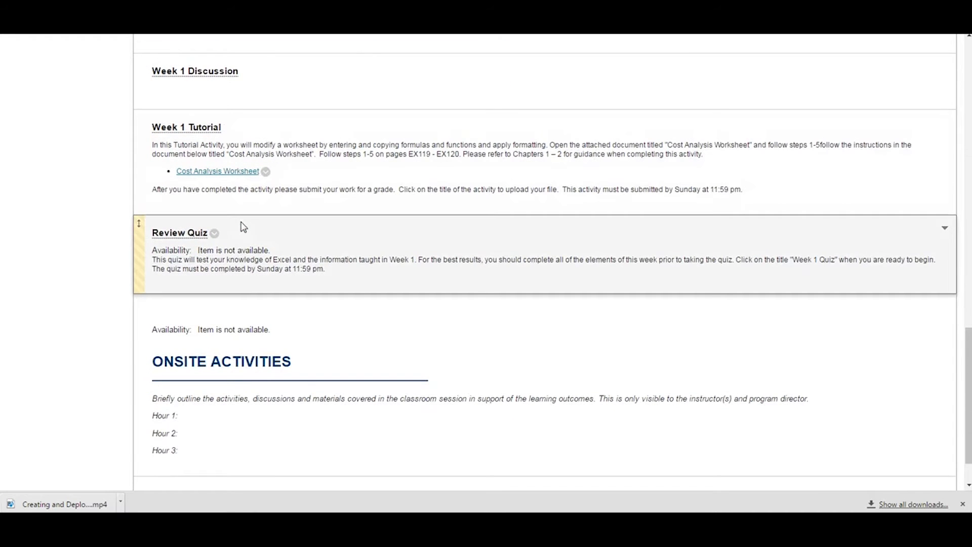
Review the Week 1 sections in reverse order, from Activities and Assessments back to the Overview.
scroll(244, 227, up, 2)
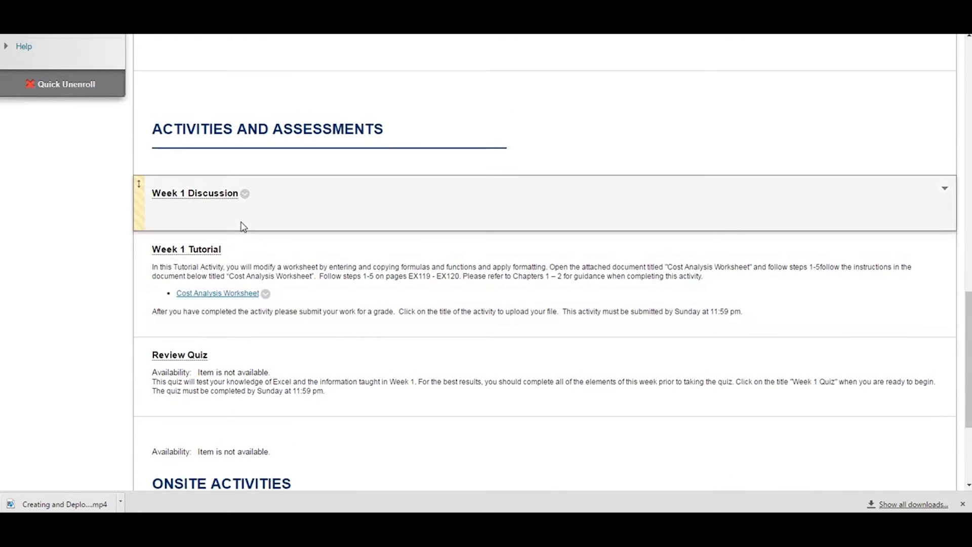
scroll(244, 227, up, 3)
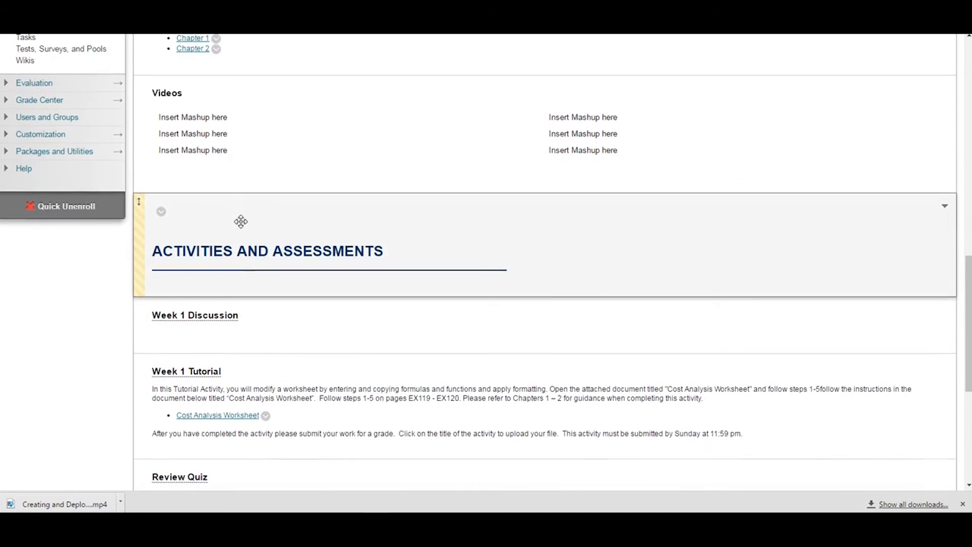
scroll(241, 223, up, 1)
click(284, 232)
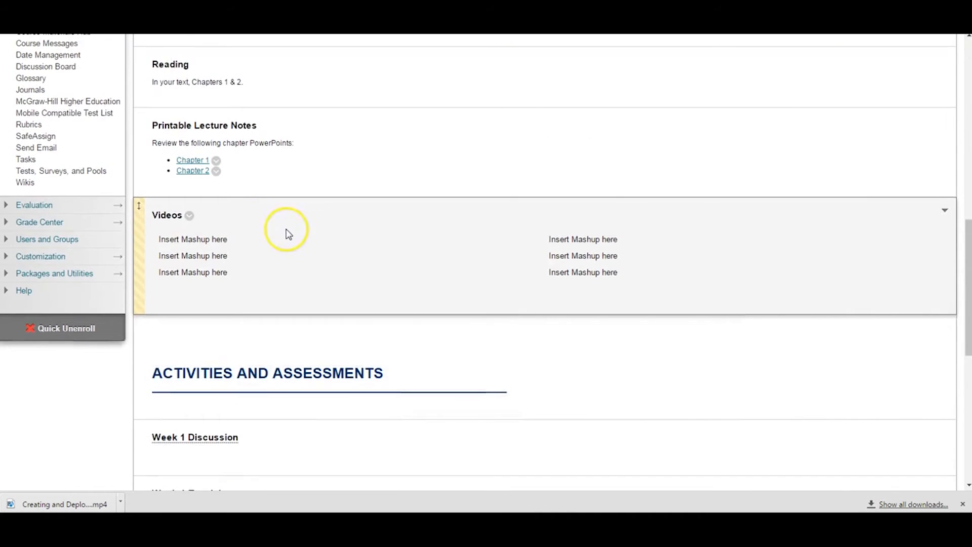
scroll(287, 233, up, 1)
scroll(289, 233, up, 2)
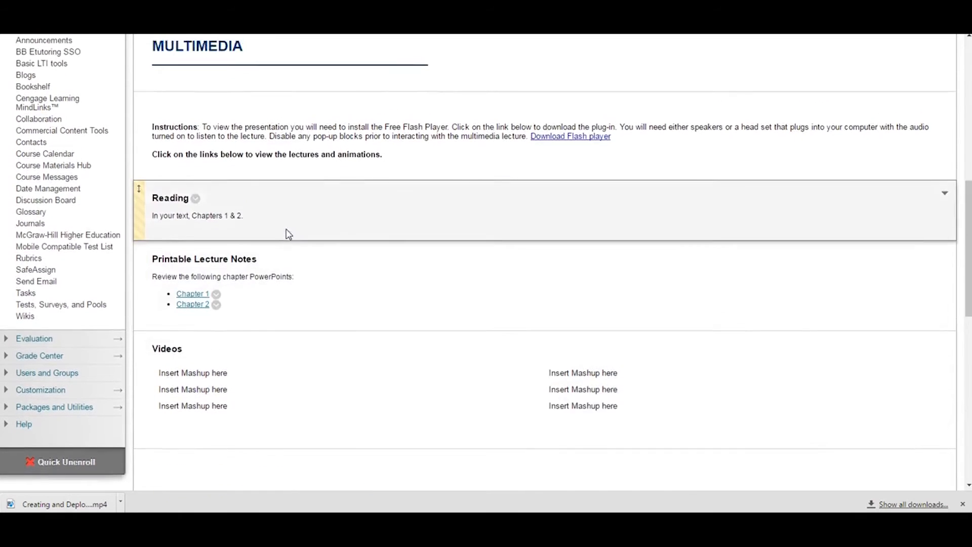
scroll(287, 231, up, 1)
scroll(286, 228, up, 3)
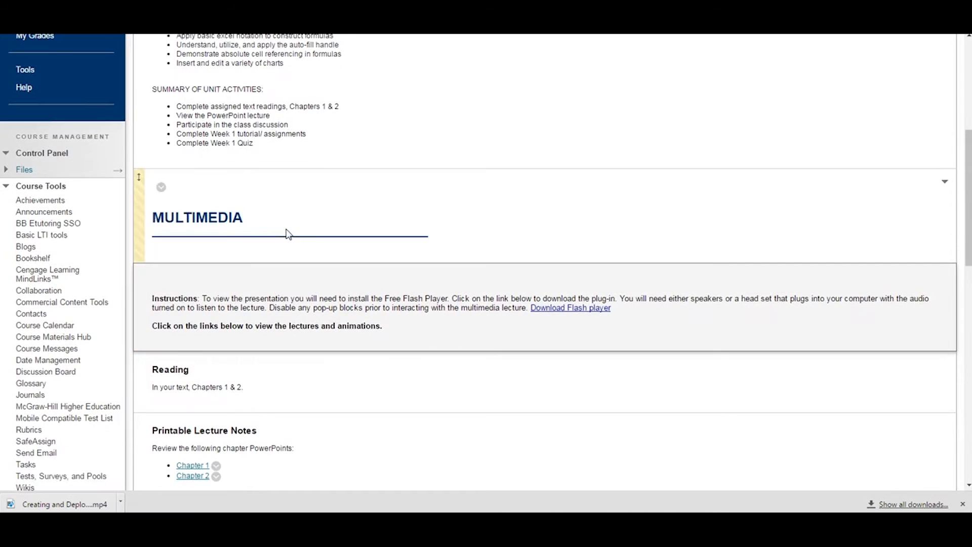
scroll(287, 231, up, 2)
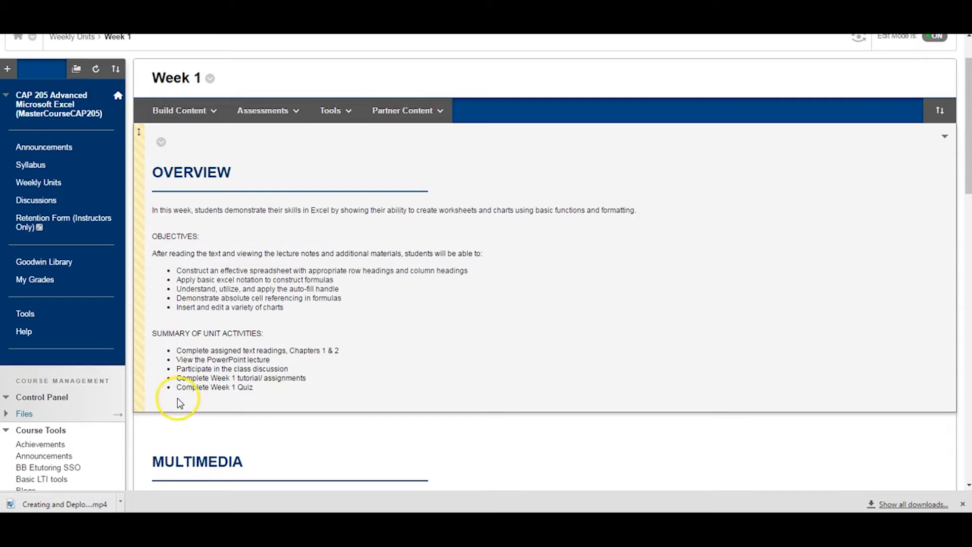
Examine the Reading, Printable Lecture Notes and Videos items in the Week 1 Multimedia section.
scroll(196, 387, down, 4)
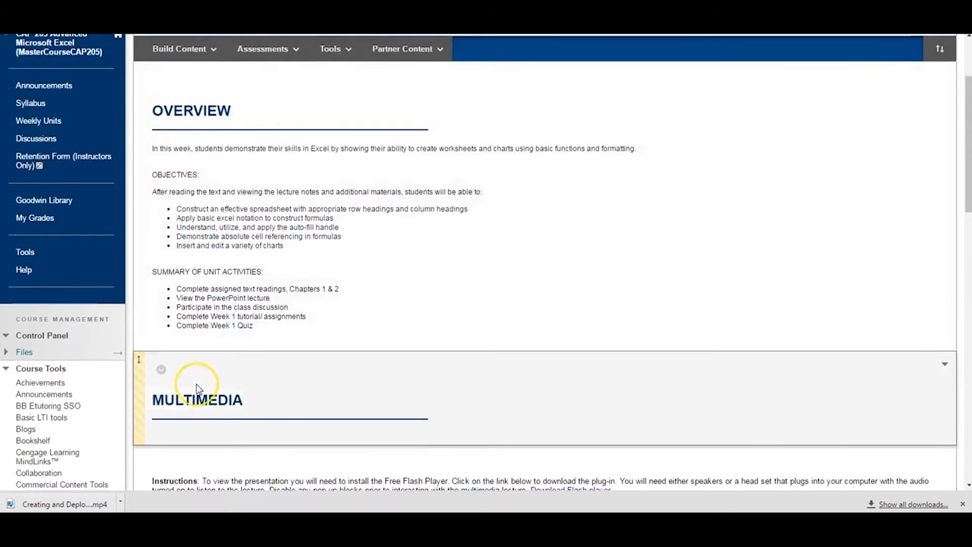
scroll(198, 387, down, 3)
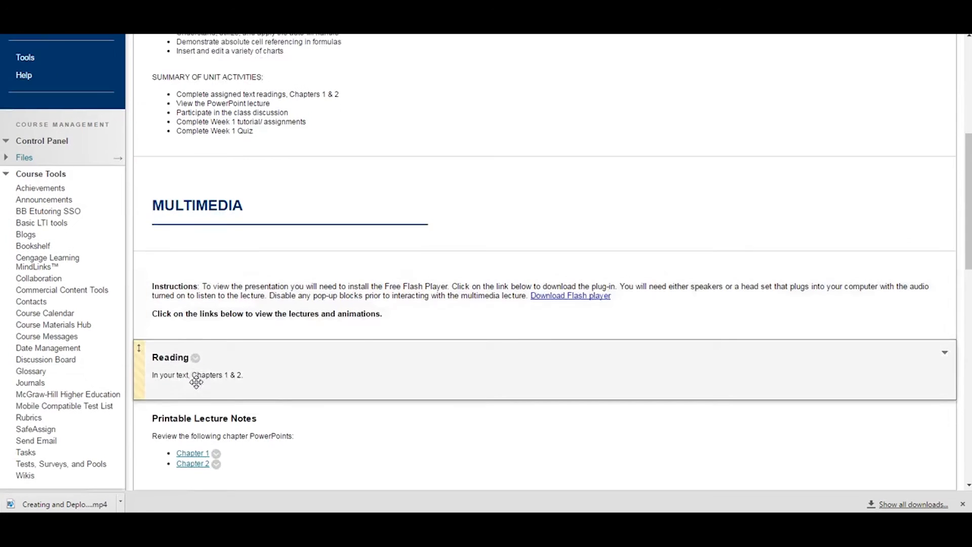
scroll(198, 387, down, 1)
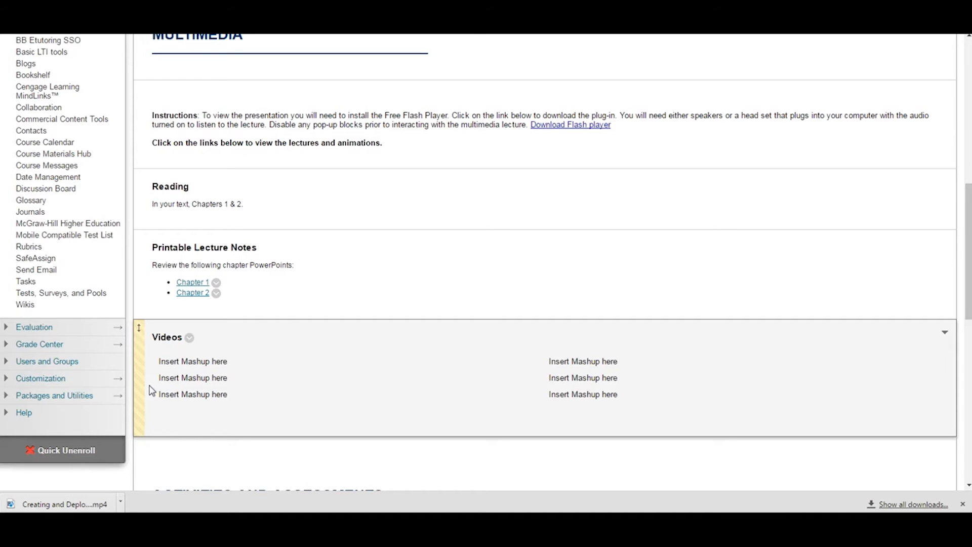
Look through the Week 1 Activities and Assessments items and review the item options of the Week 1 Discussion.
scroll(152, 390, down, 4)
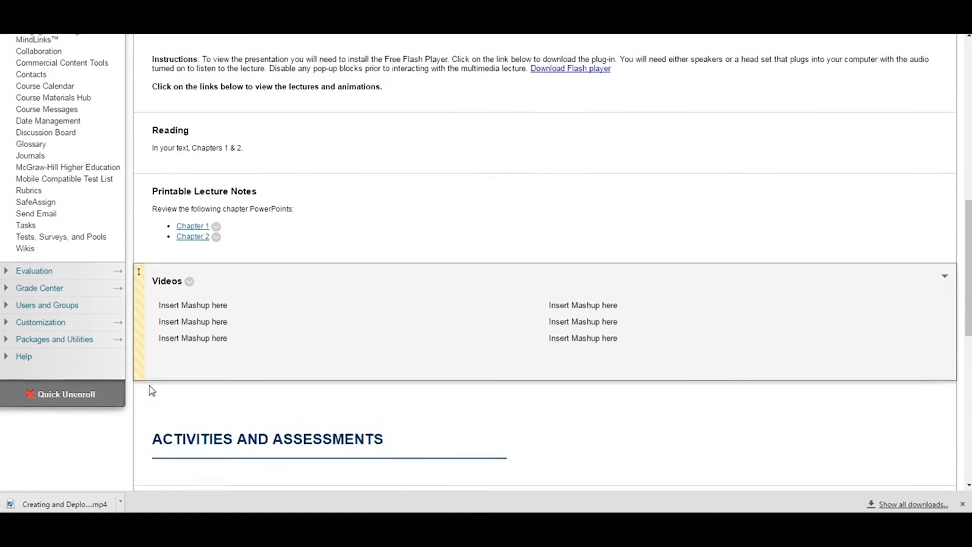
scroll(152, 389, down, 3)
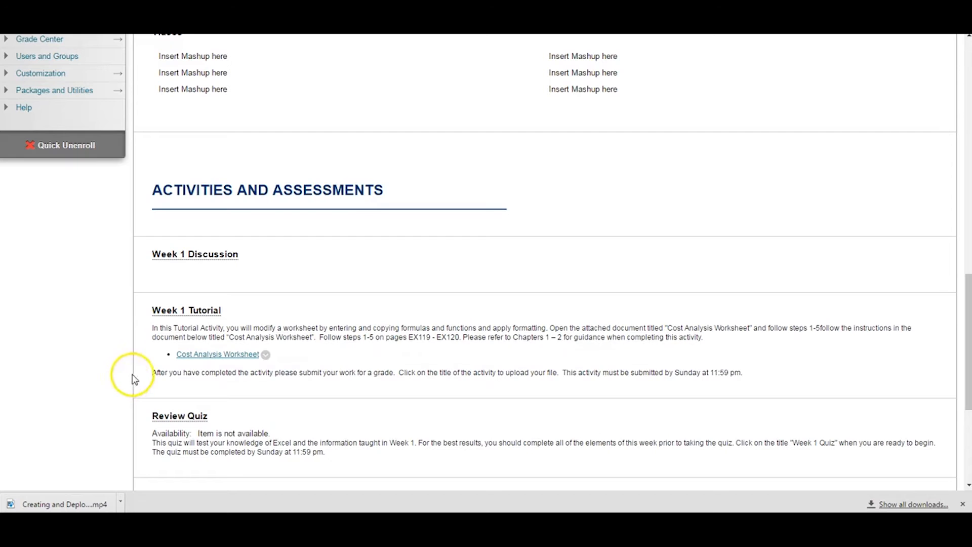
mouse_move(137, 372)
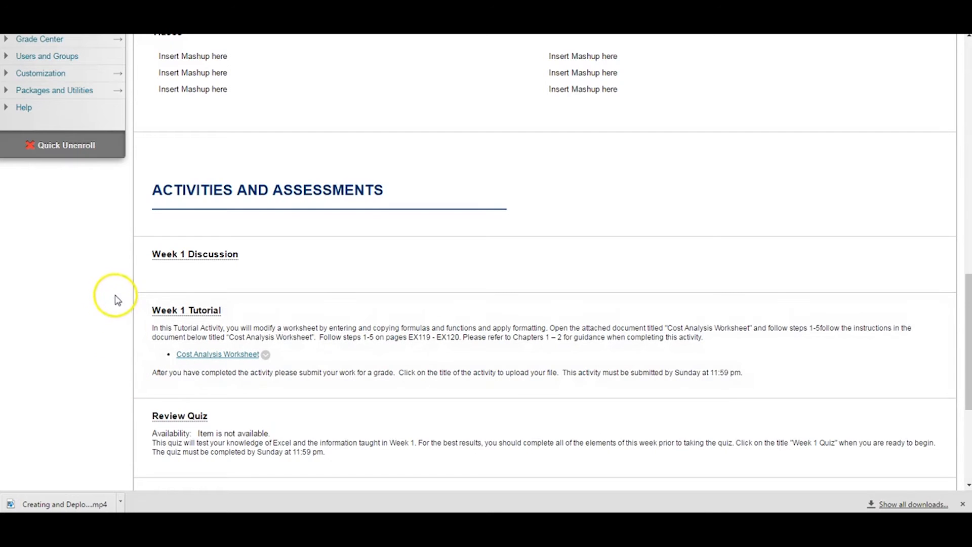
mouse_move(136, 258)
mouse_move(137, 258)
mouse_down()
mouse_move(134, 364)
mouse_move(158, 373)
mouse_move(137, 375)
mouse_move(152, 251)
mouse_move(154, 261)
mouse_up()
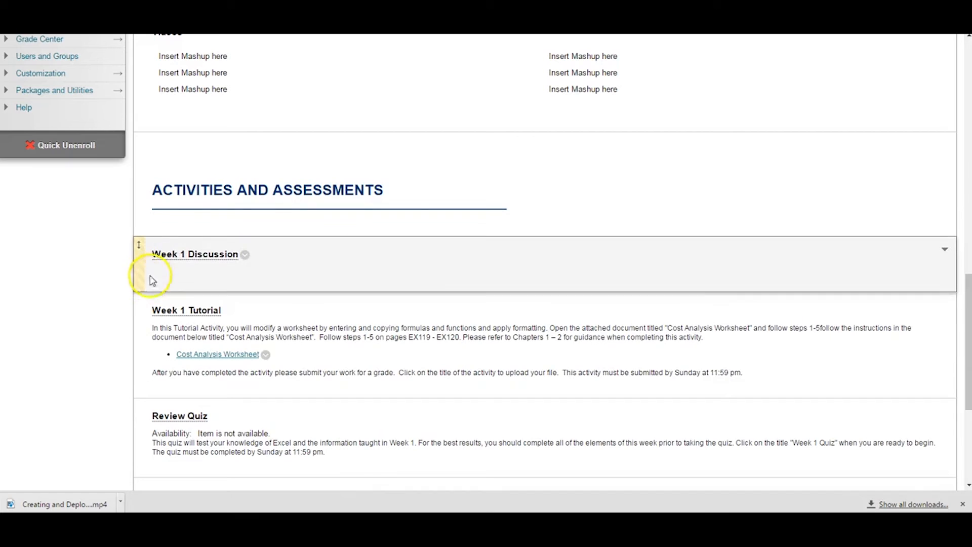
scroll(142, 197, up, 1)
scroll(142, 199, up, 1)
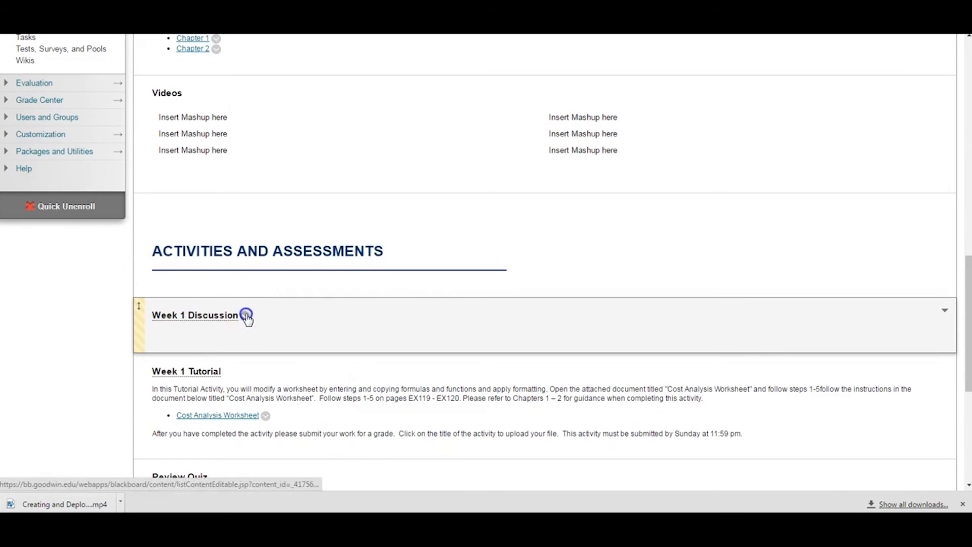
click(246, 314)
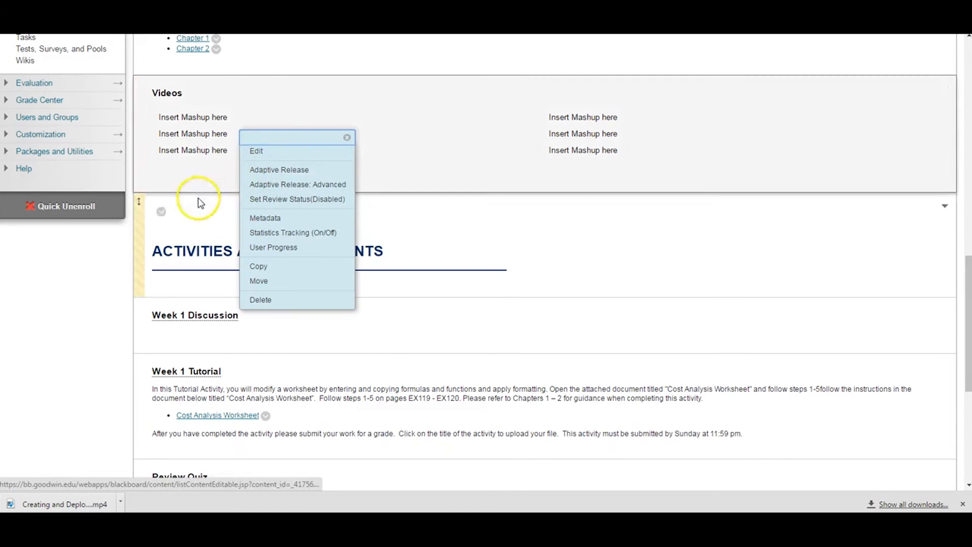
click(103, 255)
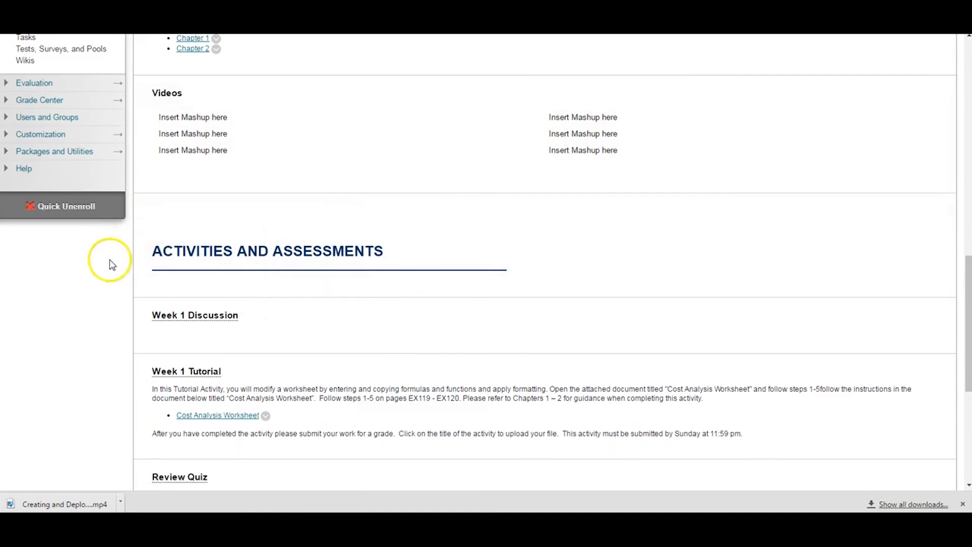
Start a new assignment in the Week 1 folder named "Example" with the instructions text "Instructions".
scroll(118, 268, up, 3)
scroll(120, 271, up, 6)
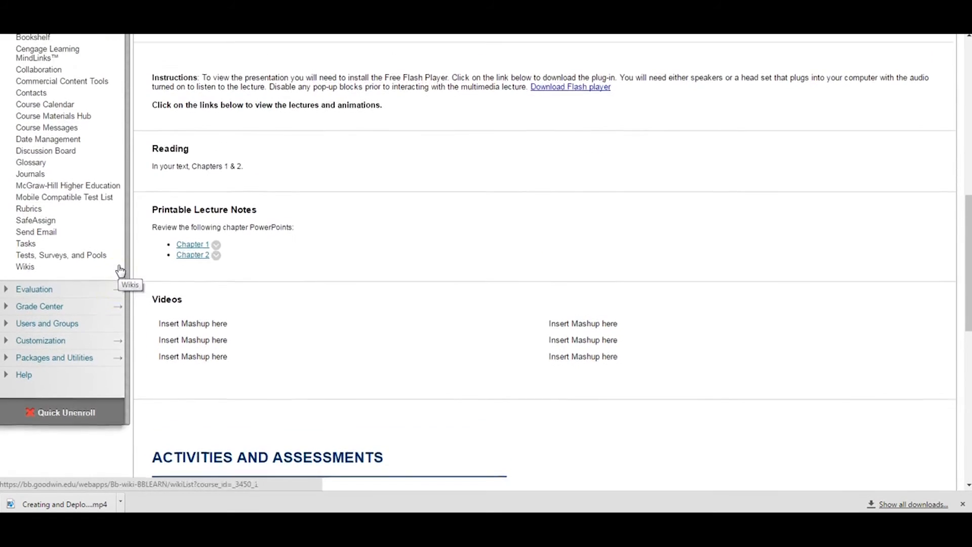
scroll(120, 270, up, 6)
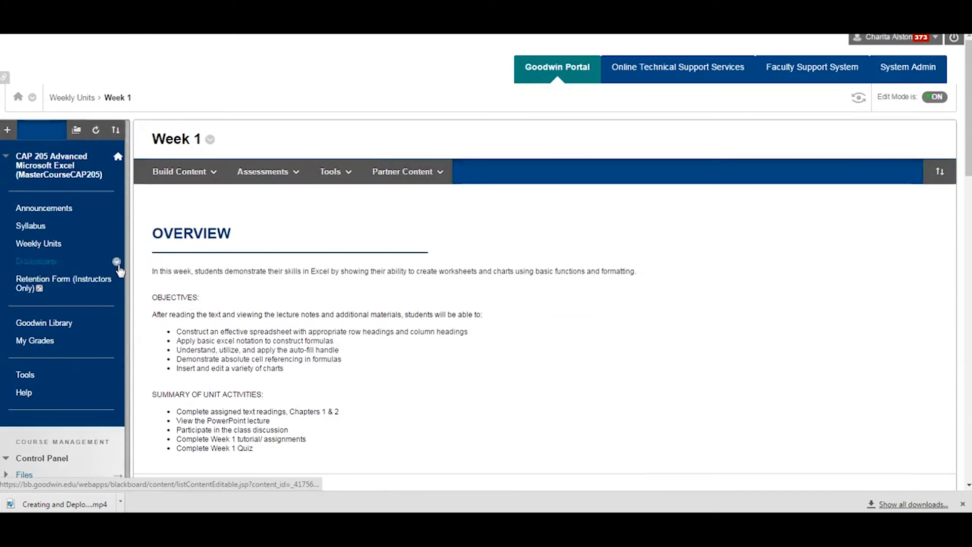
click(260, 178)
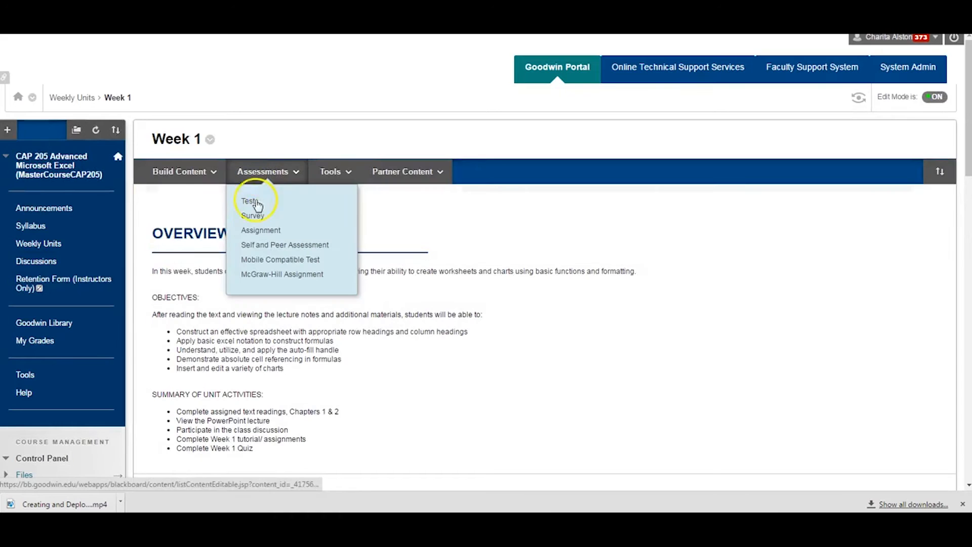
click(254, 232)
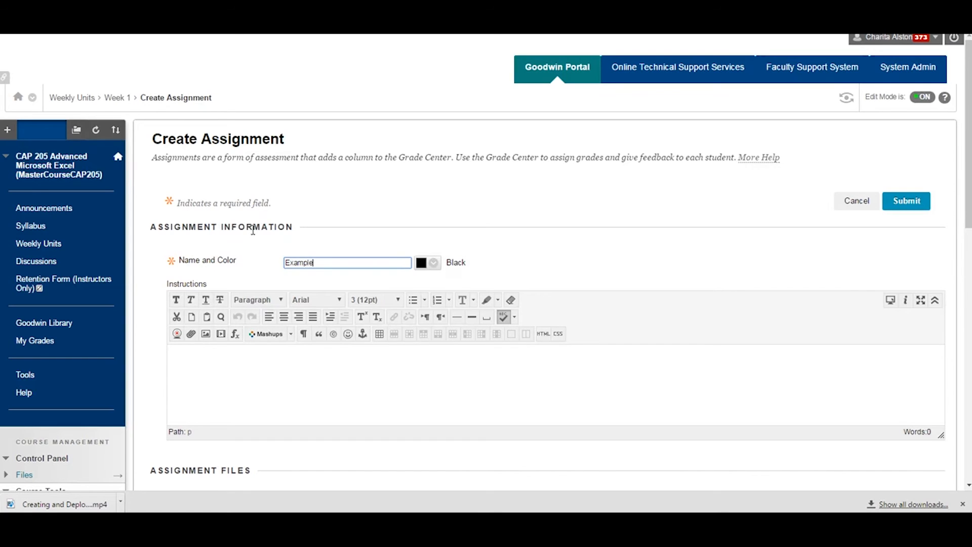
click(255, 359)
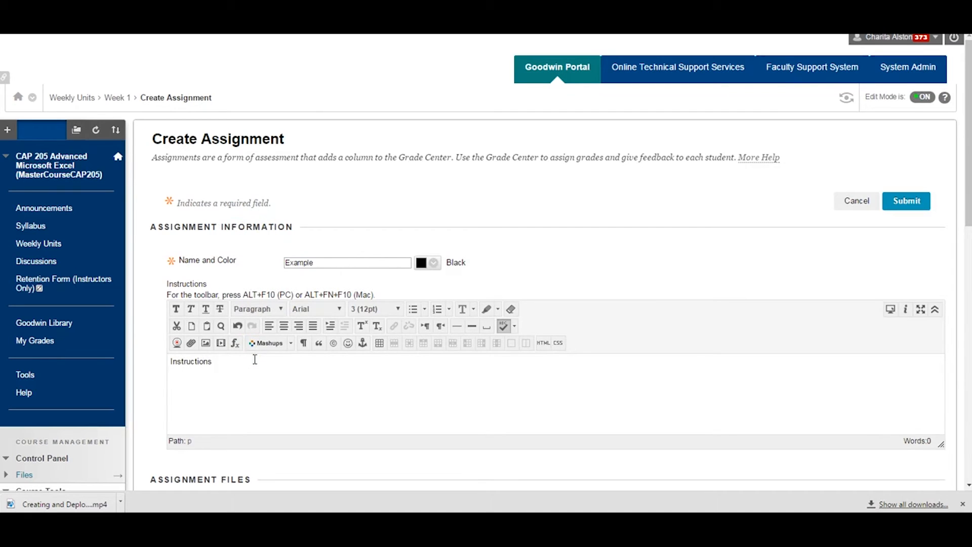
click(154, 409)
Review the file attachment options, and try enabling the assignment's due date and viewing its calendar.
scroll(157, 364, down, 3)
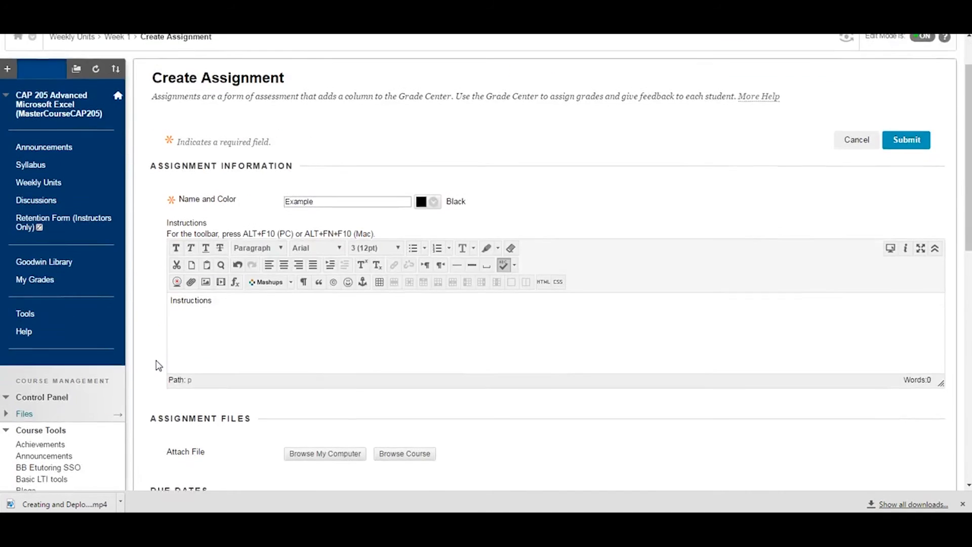
drag(197, 391, 203, 389)
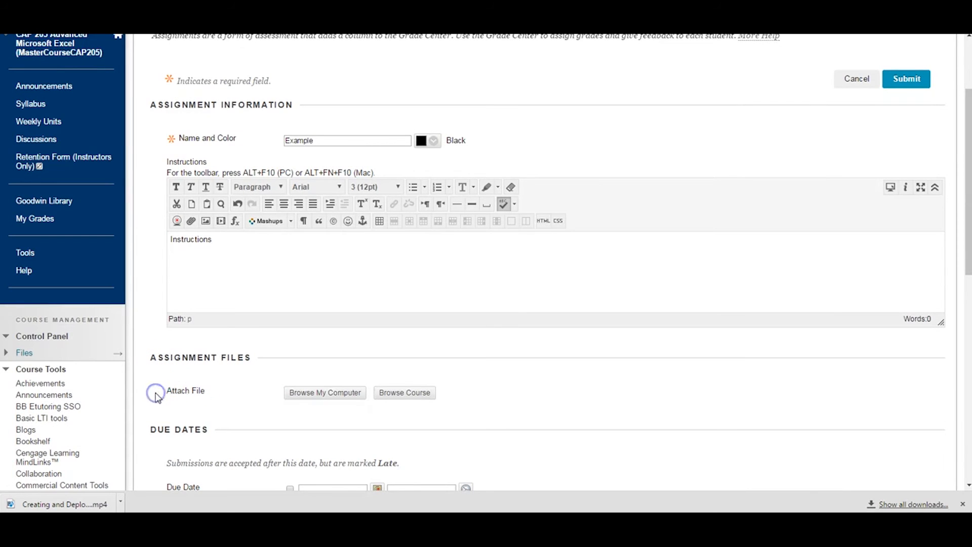
scroll(156, 398, down, 4)
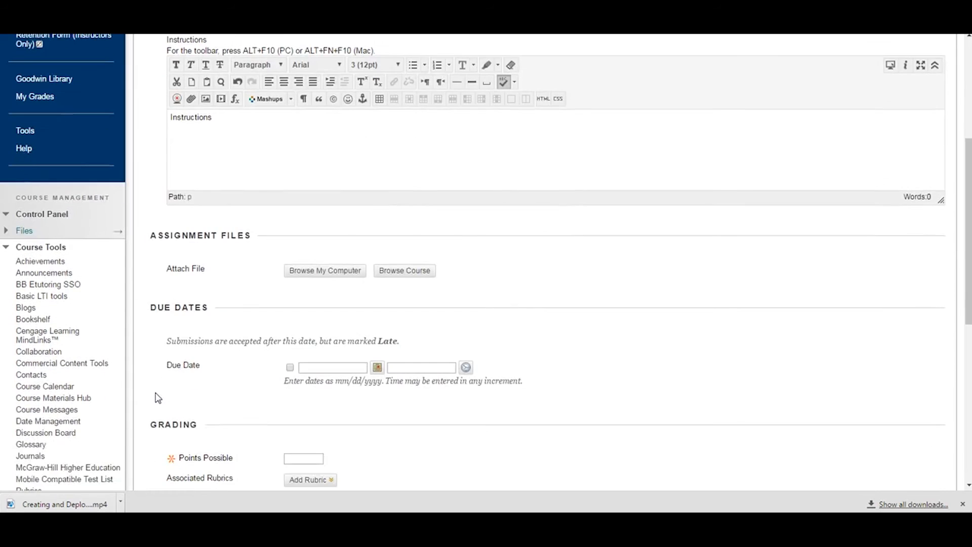
scroll(157, 397, down, 1)
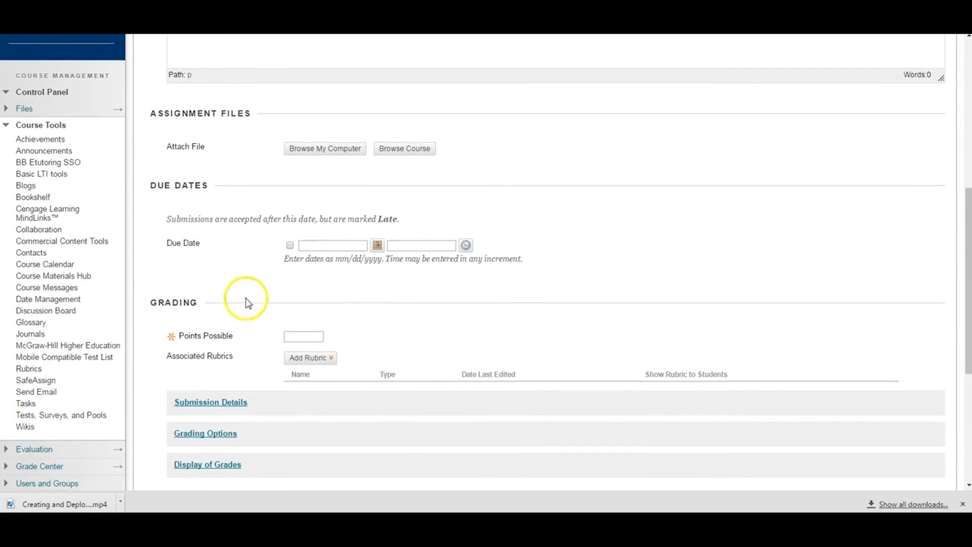
click(287, 245)
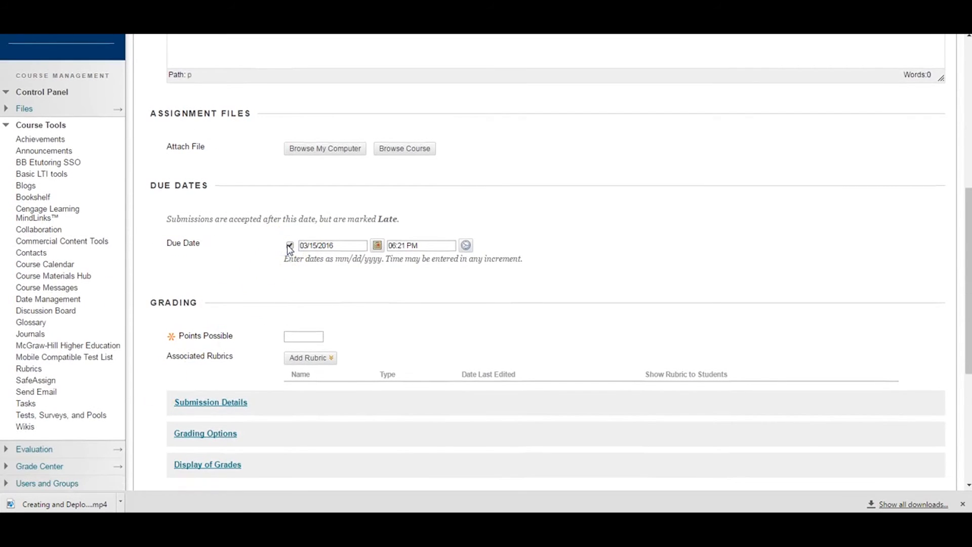
click(377, 245)
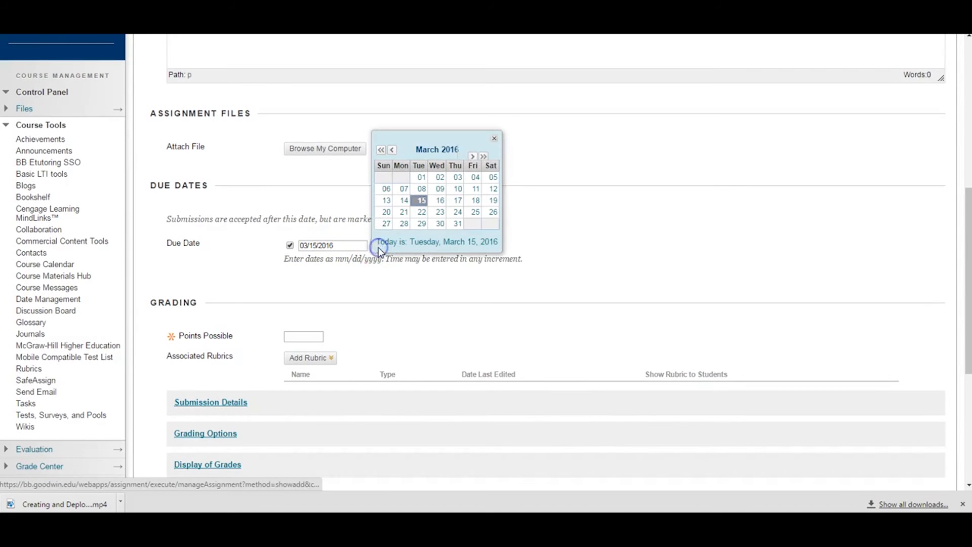
click(495, 137)
click(290, 246)
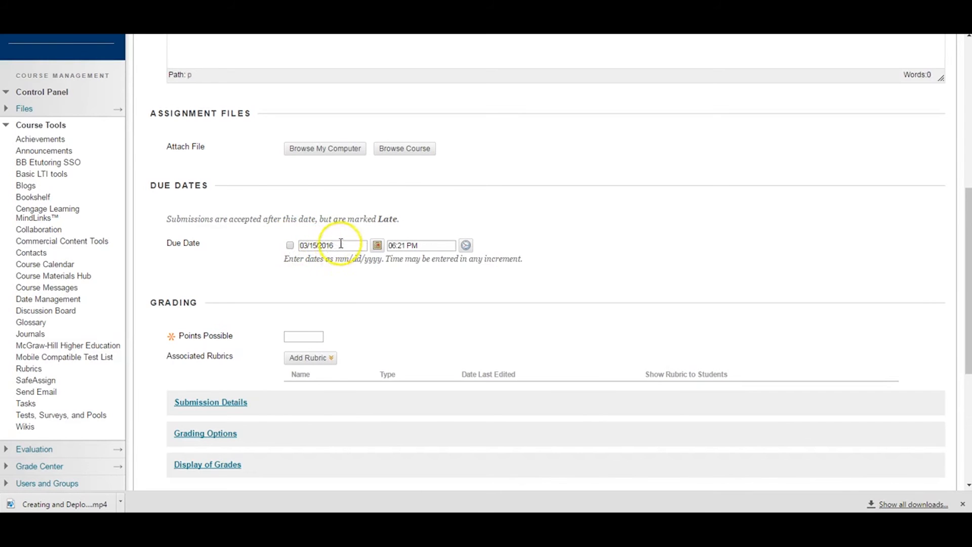
Set the assignment's points possible to 100 and check the options for adding a rubric.
click(311, 335)
text(100)
click(345, 336)
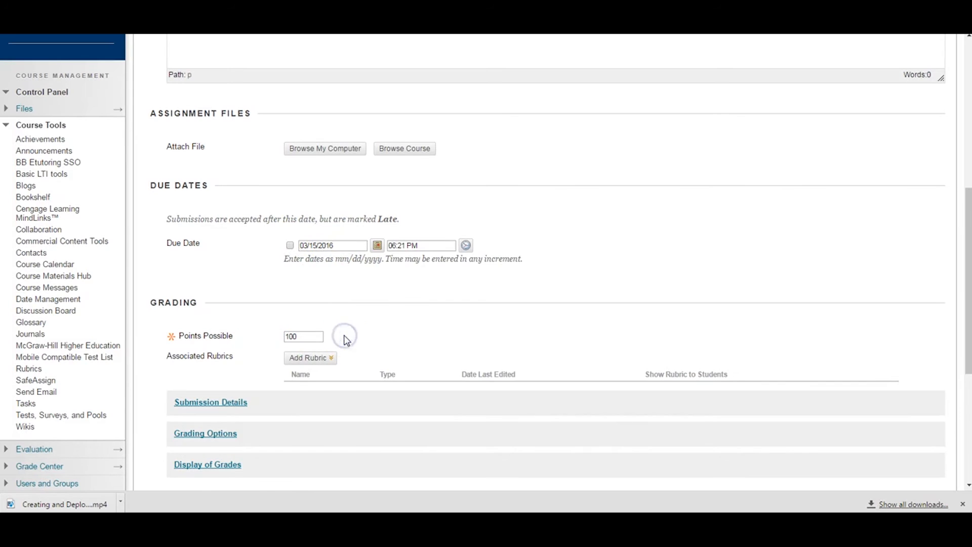
scroll(344, 339, down, 1)
click(331, 299)
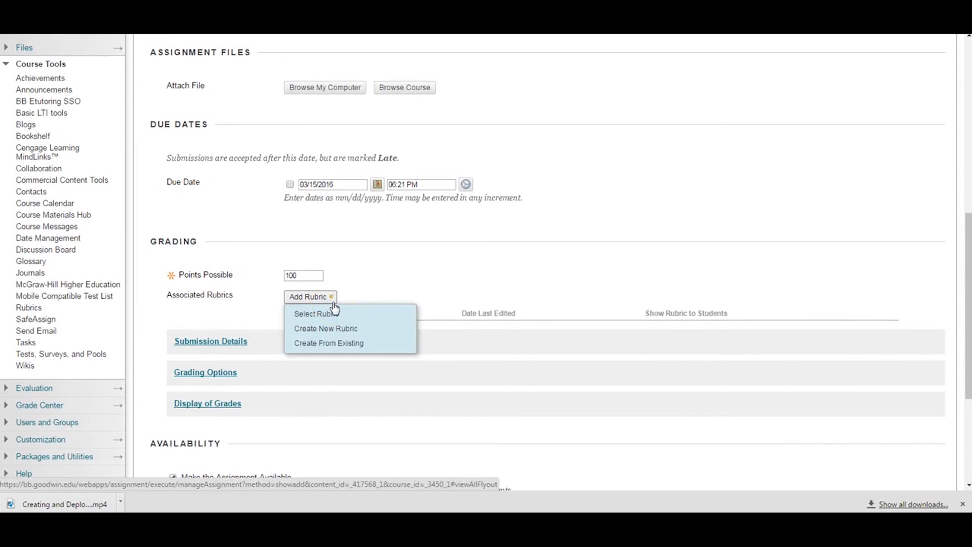
click(349, 293)
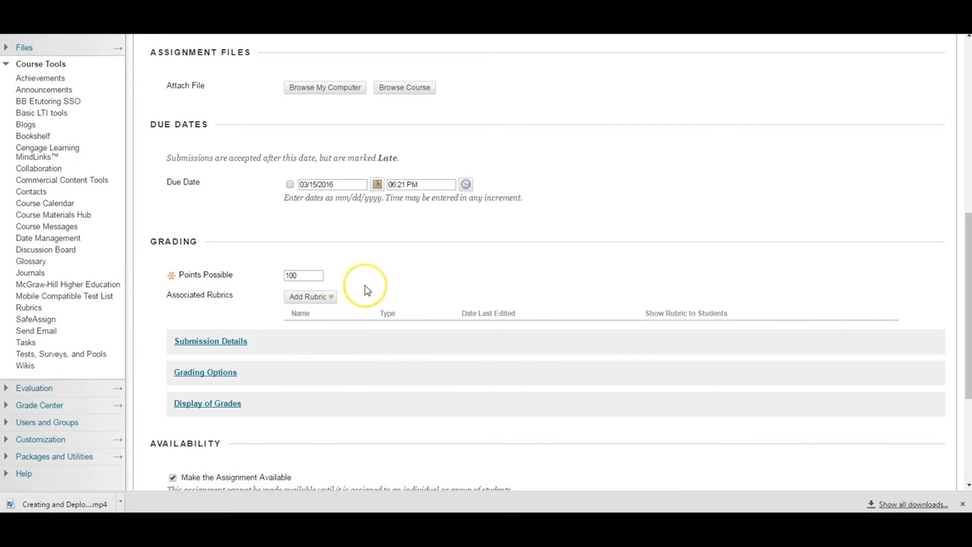
Examine the assignment's Submission Details, Grading Options and Display of Grades settings one after another.
click(224, 341)
scroll(226, 347, down, 3)
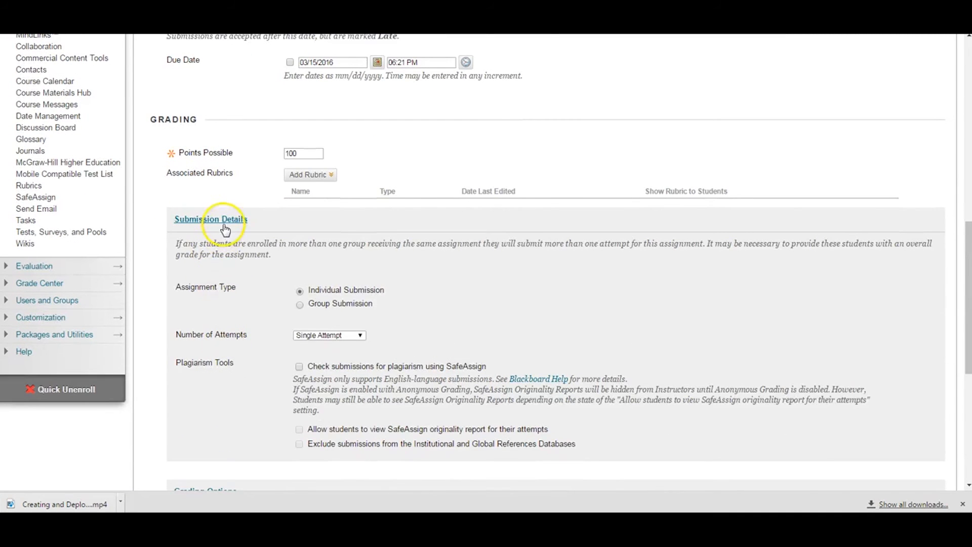
click(224, 223)
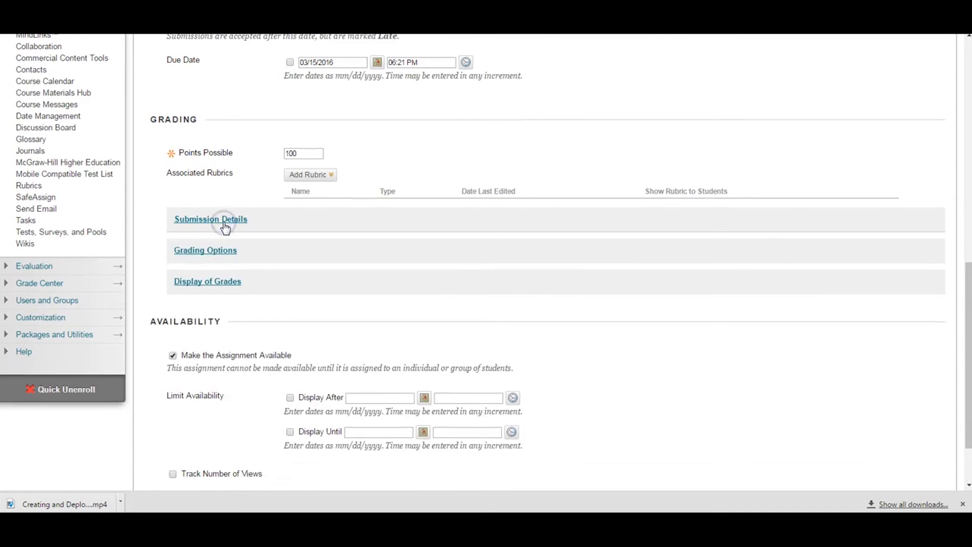
click(206, 250)
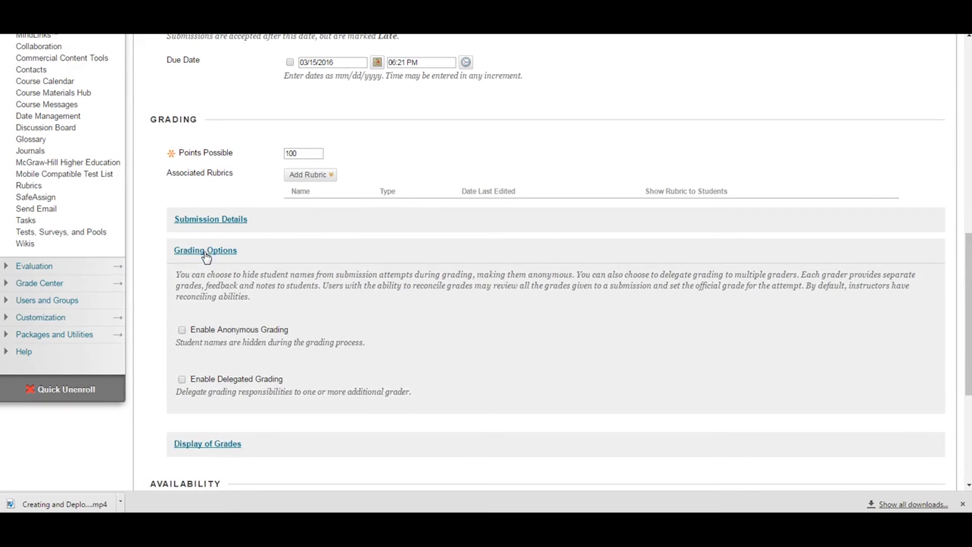
click(206, 252)
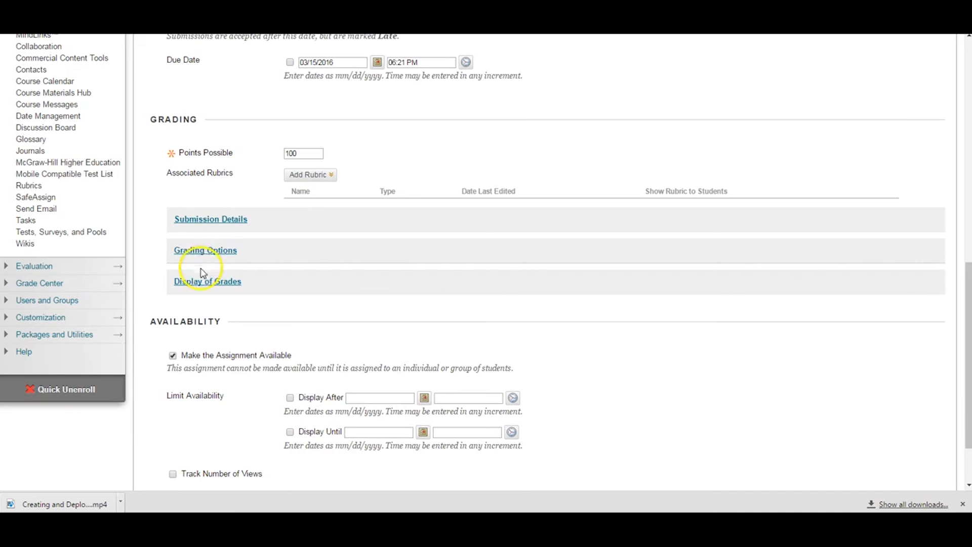
click(202, 281)
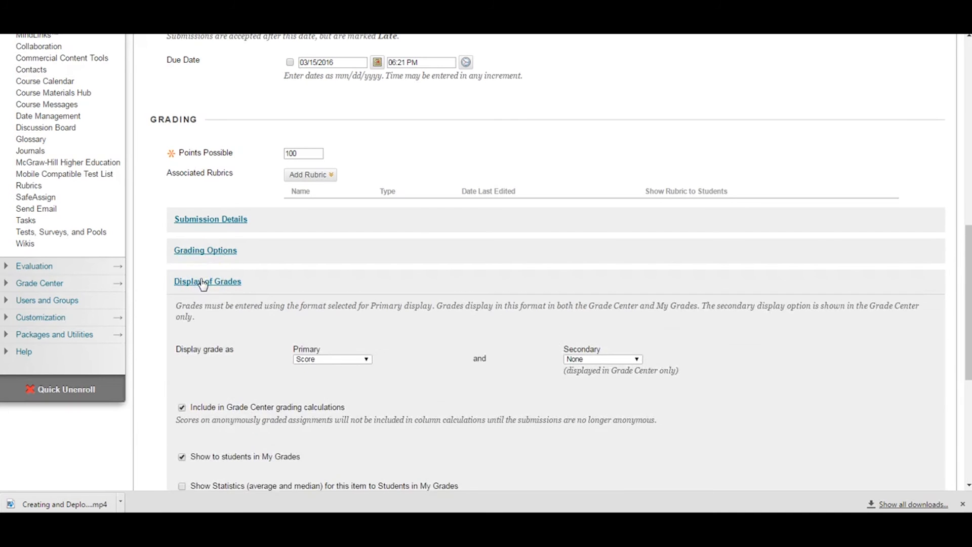
scroll(202, 284, down, 1)
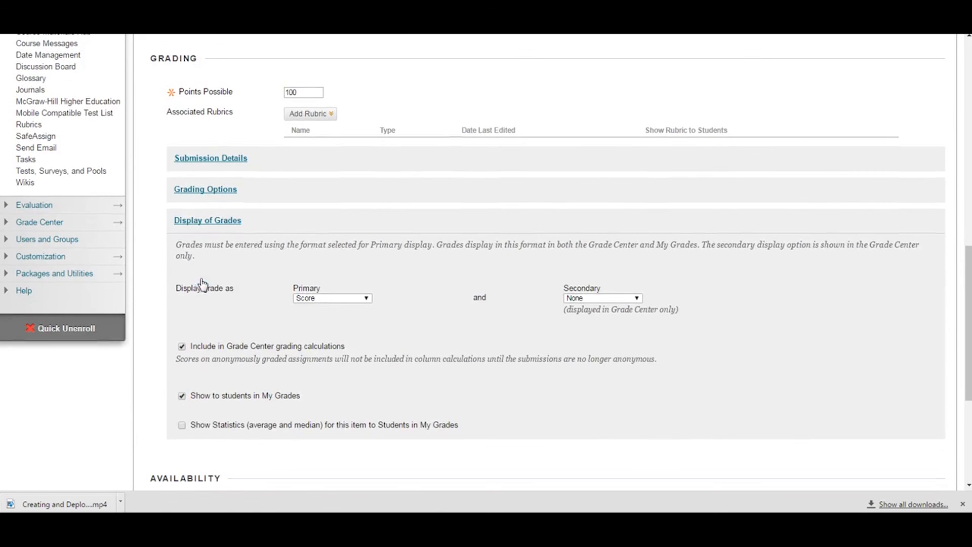
click(210, 223)
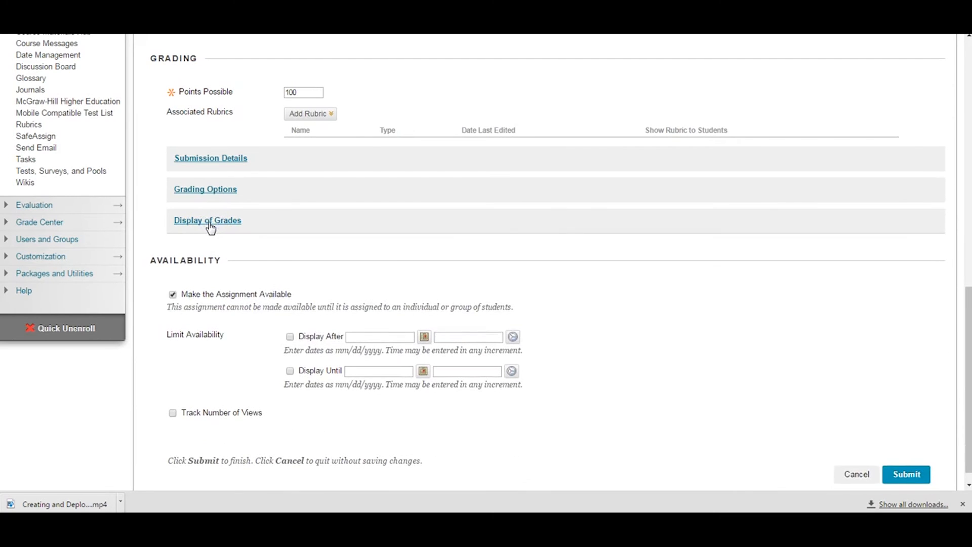
Try switching the Make the Assignment Available setting off and back on.
click(172, 295)
click(173, 294)
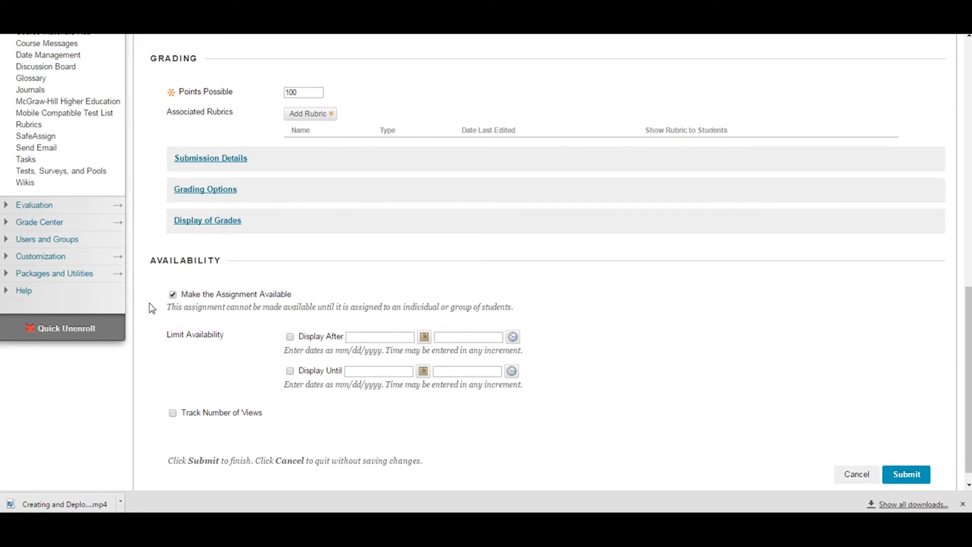
click(173, 294)
click(174, 295)
Limit availability to display after 03/15/2016 06:22 PM and until 03/16/2016 11:59 PM, and submit the assignment.
click(290, 337)
click(290, 371)
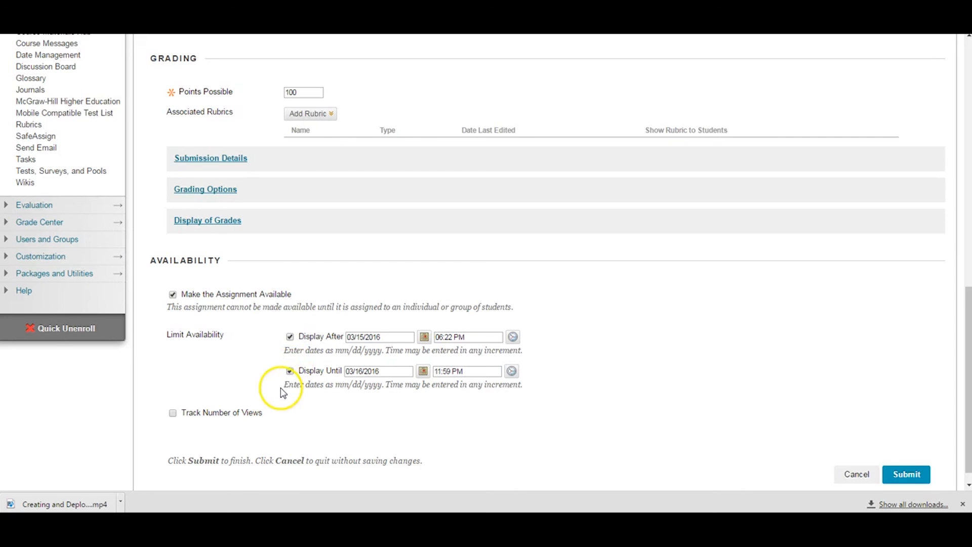
click(513, 337)
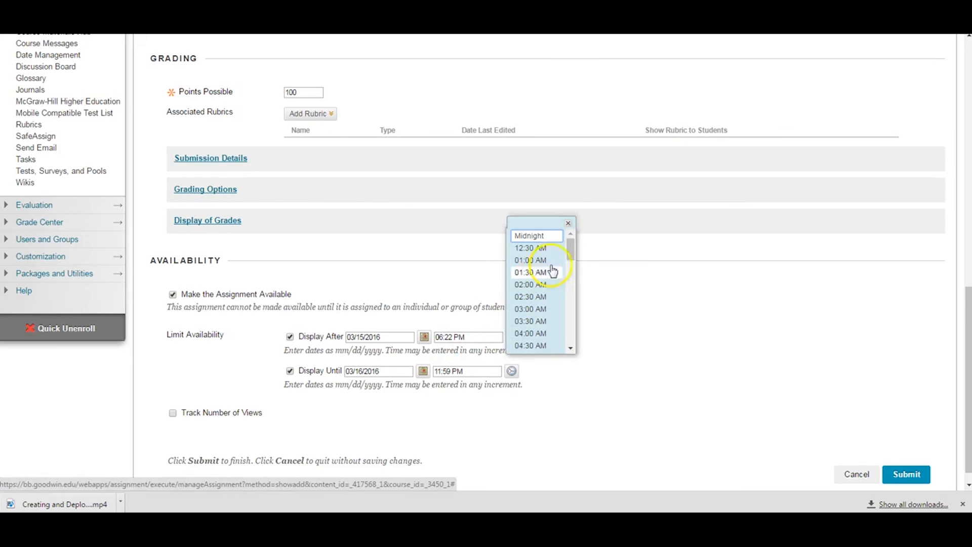
click(568, 223)
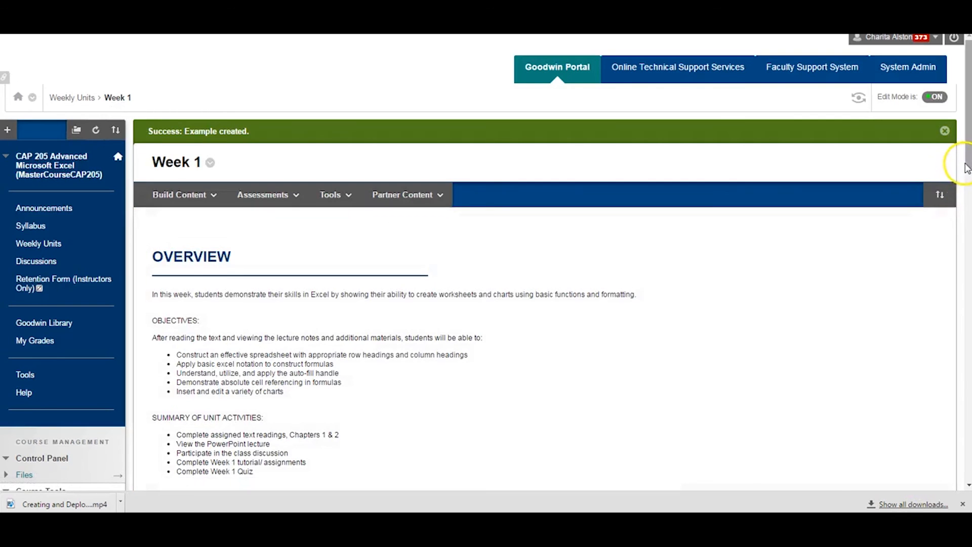
Move the Example assignment from the end of the Week 1 page to directly above the Review Quiz.
scroll(966, 183, down, 1)
drag(968, 185, 968, 488)
mouse_move(429, 472)
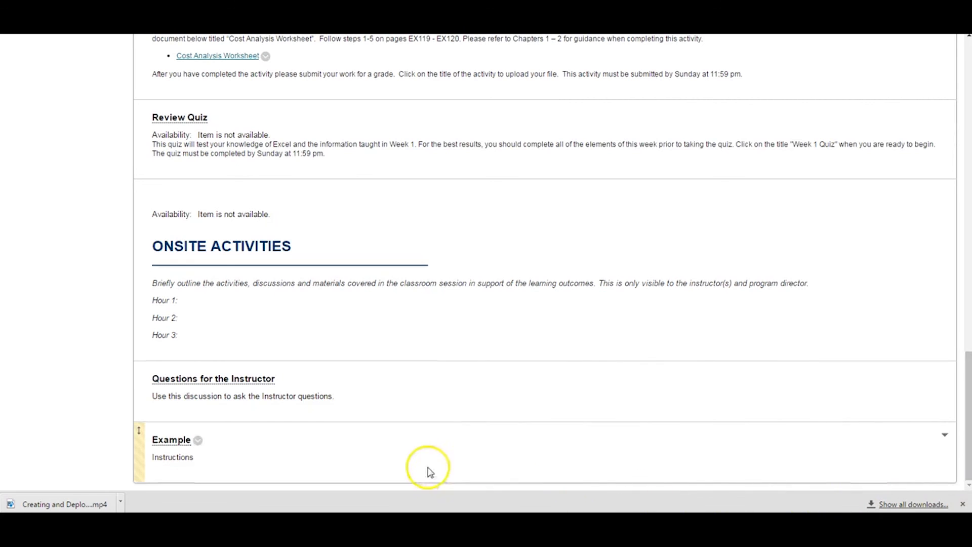
drag(141, 450, 185, 122)
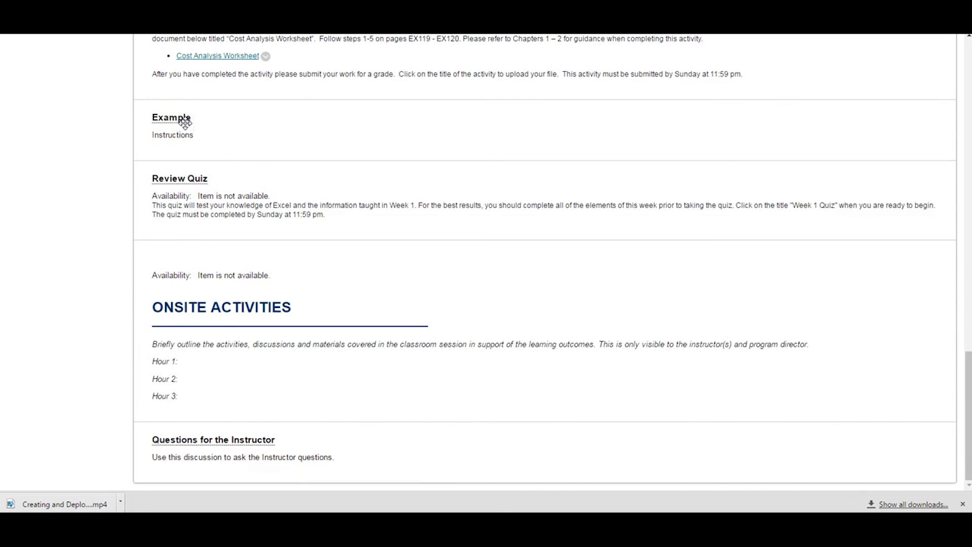